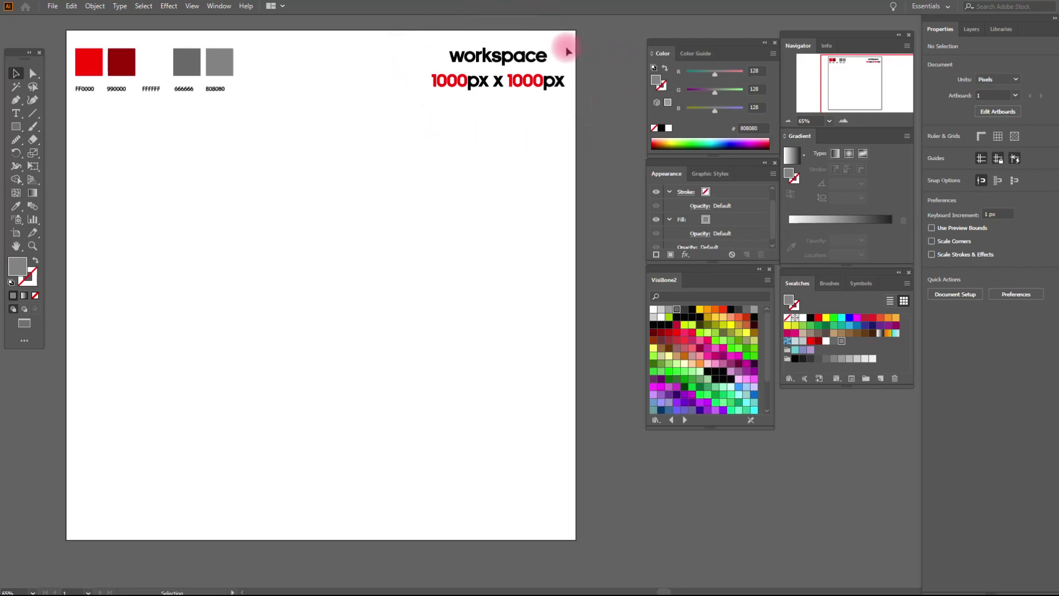
Zoom in on the colour swatches, then fit the whole artboard back in view.
key("z")
left_click_drag(83, 35, 303, 104)
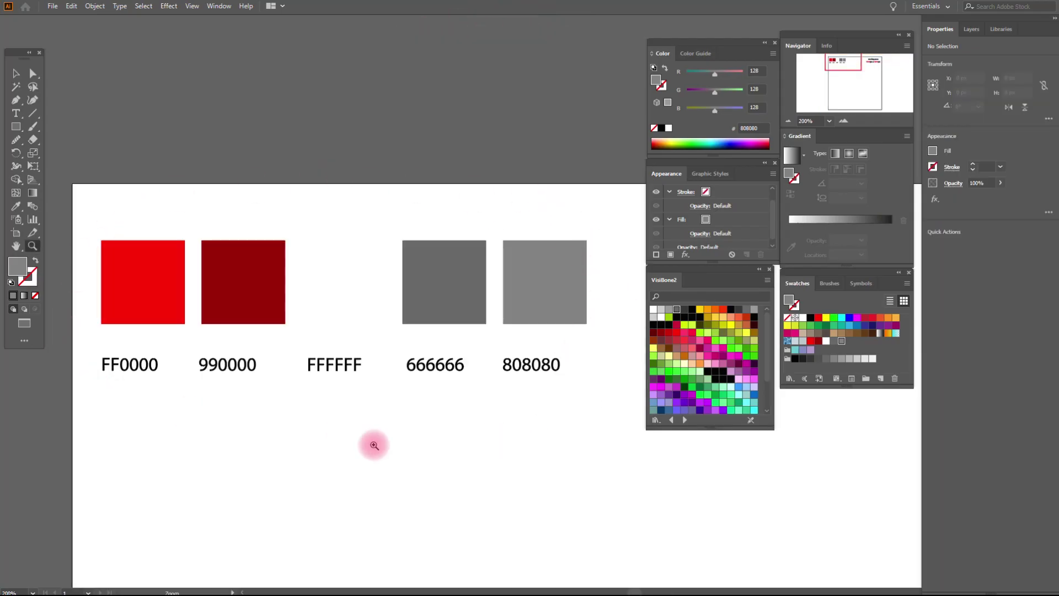
key("h")
key("ctrl+0")
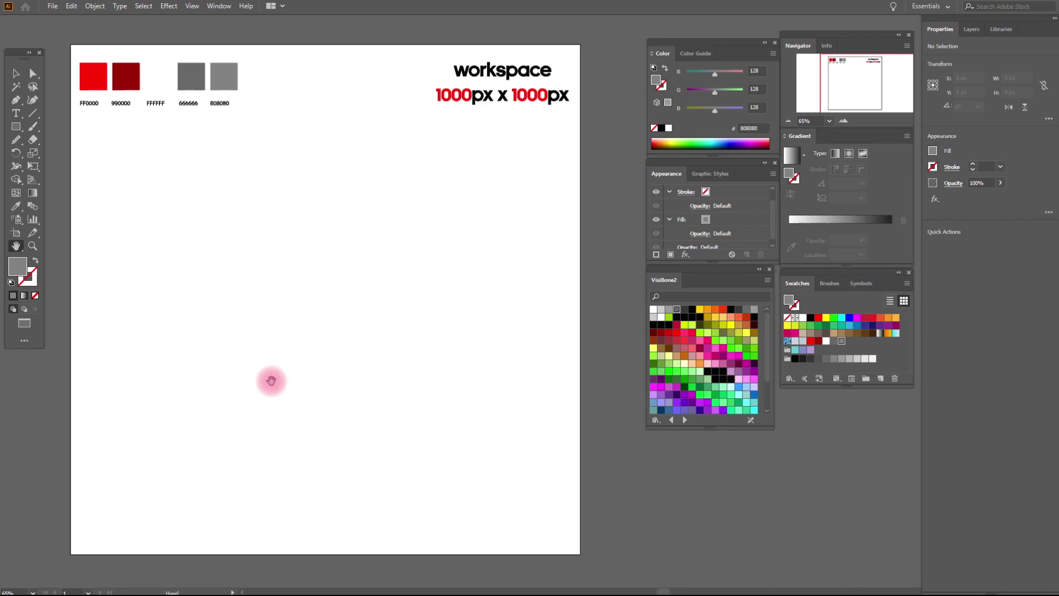
Paste the black mustache image and move it left and up on the artboard.
key("ctrl+v")
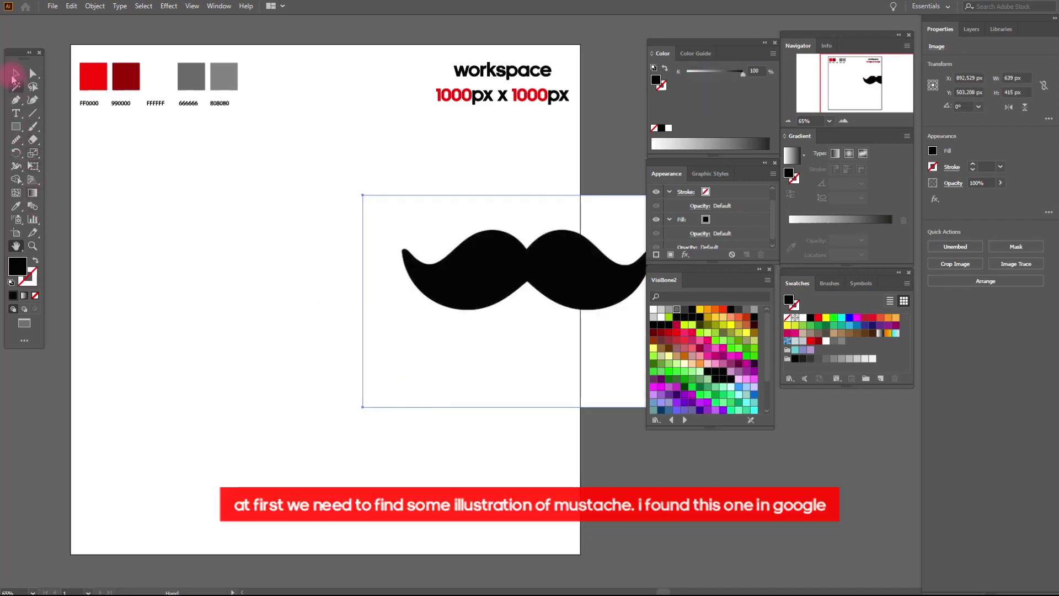
left_click(16, 73)
left_click_drag(506, 261, 325, 279)
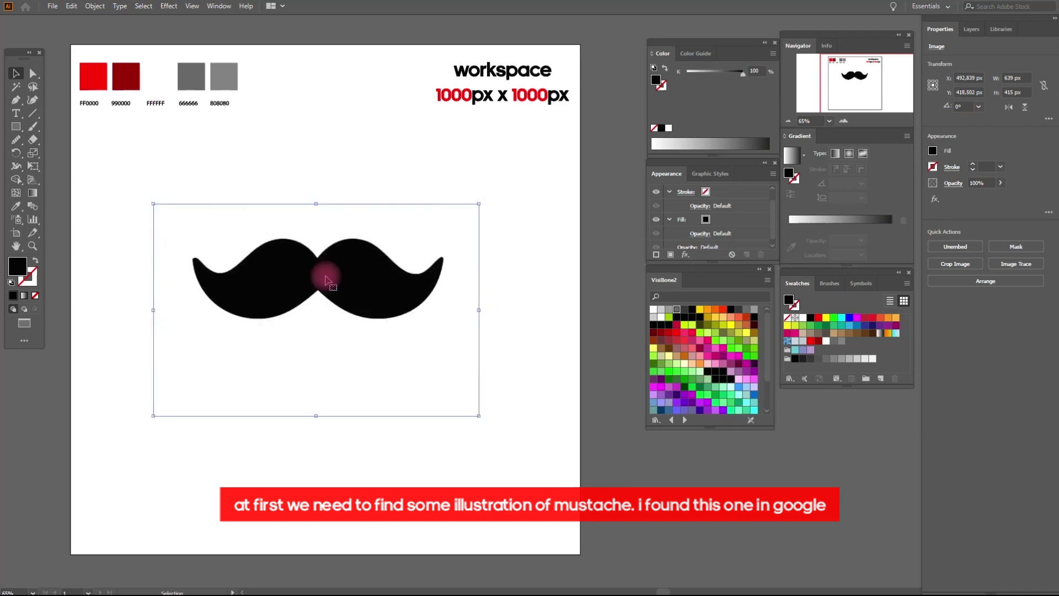
left_click(597, 303)
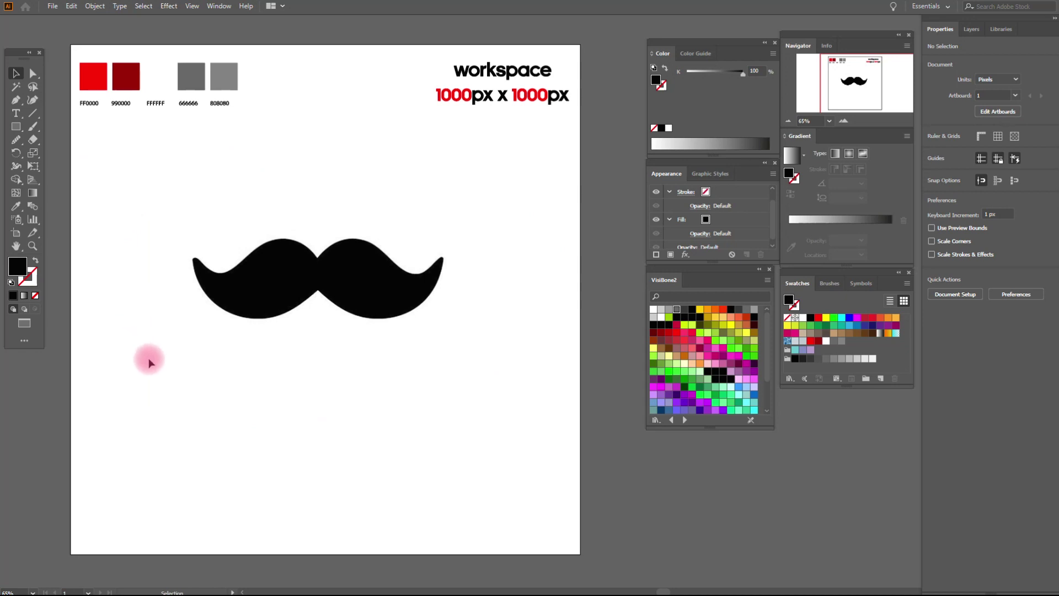
Zoom to 200% on the mustache and pan to its left half.
left_click(38, 248)
left_click(371, 254)
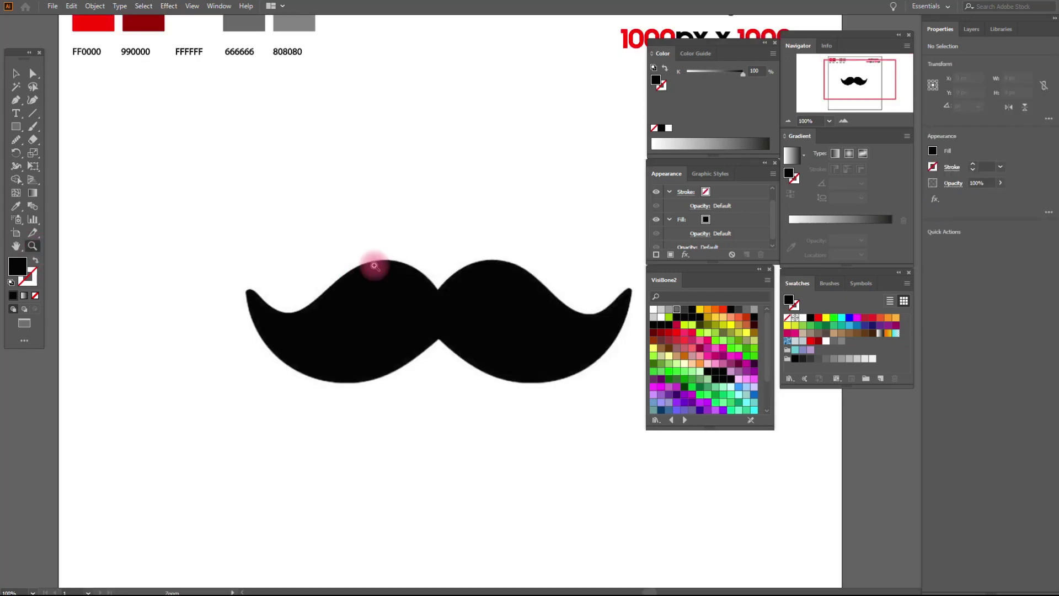
left_click(497, 304)
left_click(293, 318)
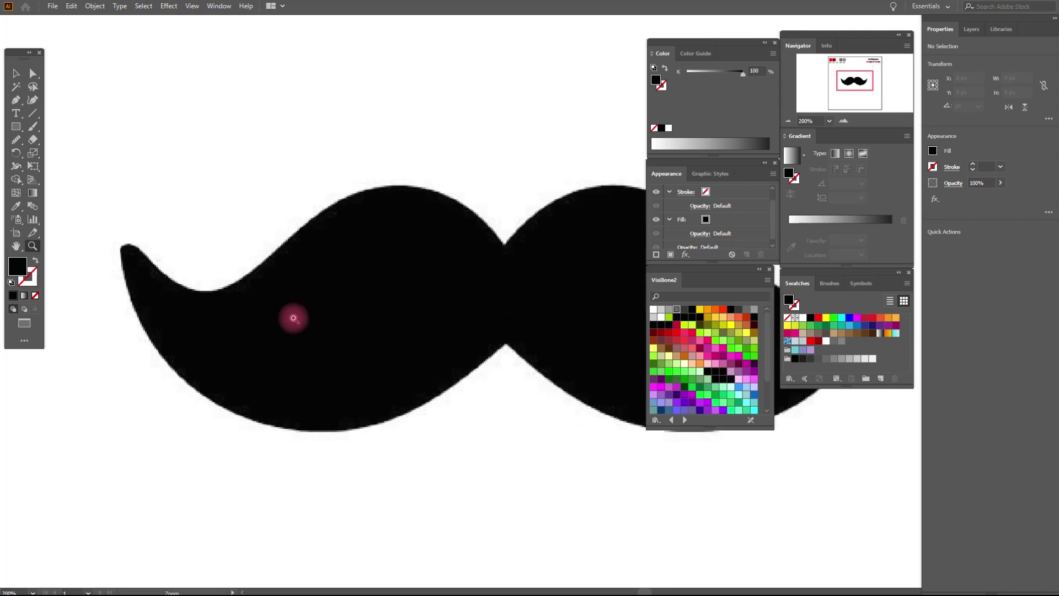
left_click_drag(436, 309, 395, 319)
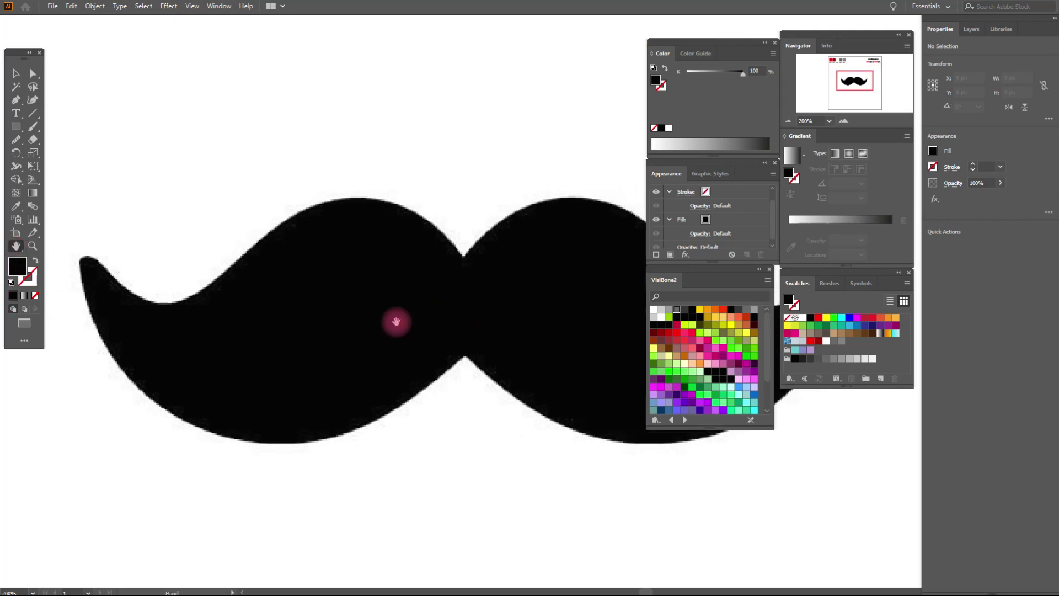
left_click(11, 137)
left_click(16, 101)
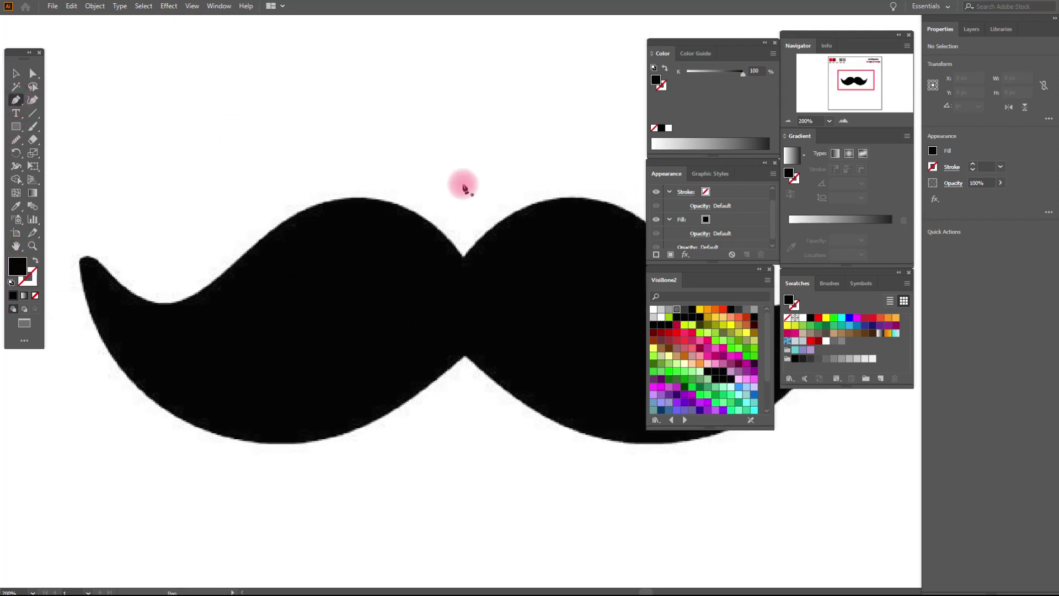
Start a pen path at the top notch and trace the top hump to the left curl.
left_click(462, 257)
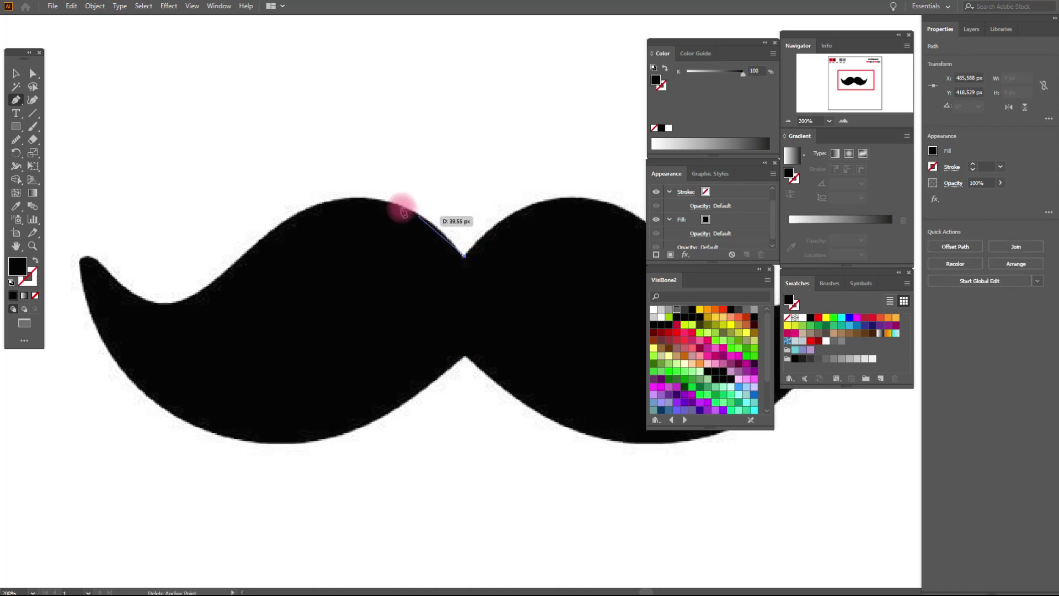
left_click_drag(341, 199, 270, 210)
left_click_drag(342, 200, 225, 276)
left_click_drag(226, 273, 175, 343)
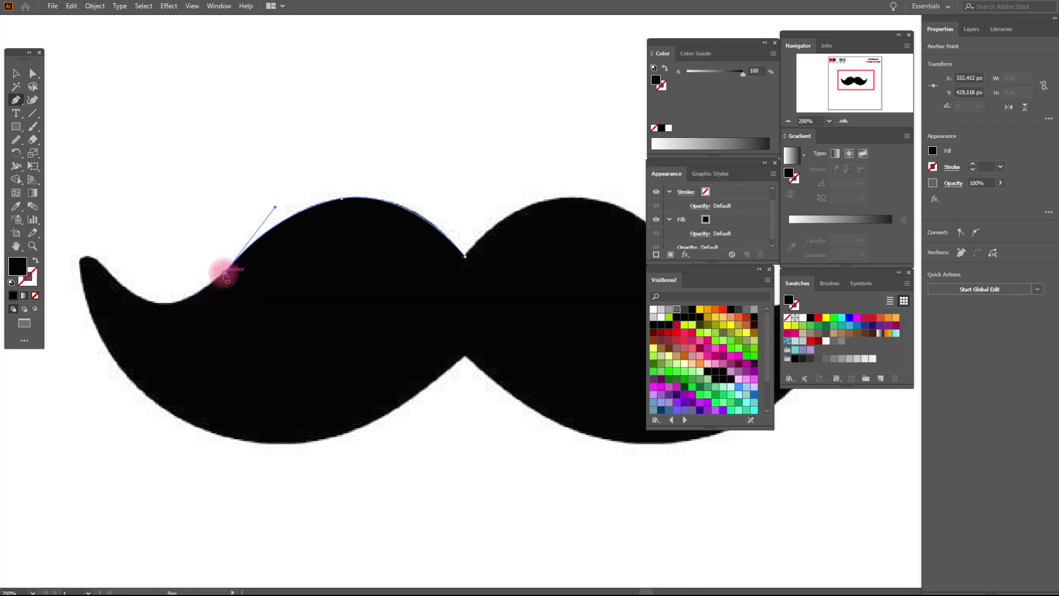
left_click_drag(226, 273, 41, 180)
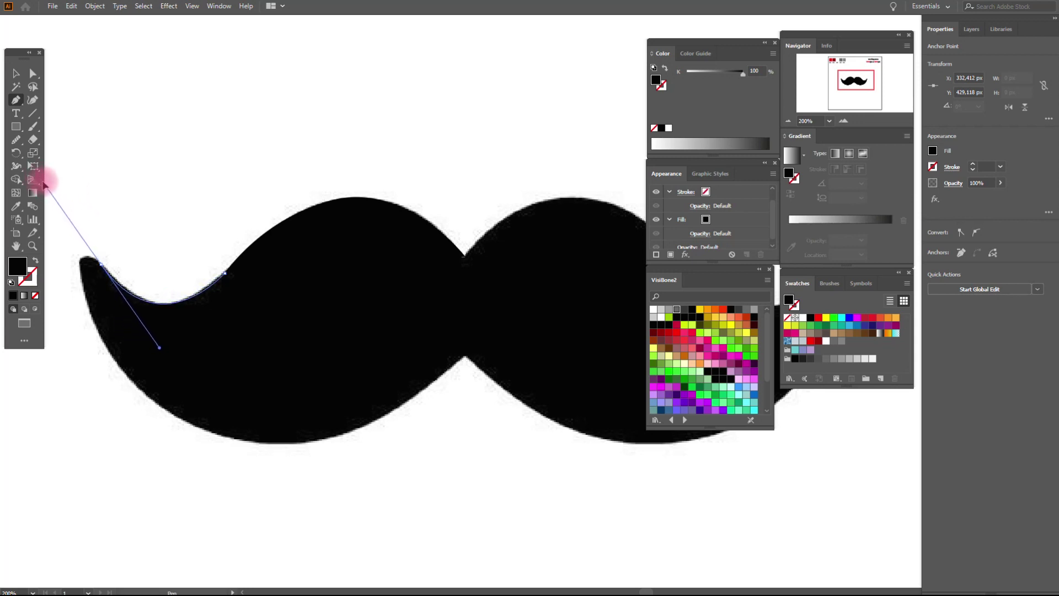
left_click_drag(45, 185, 44, 182)
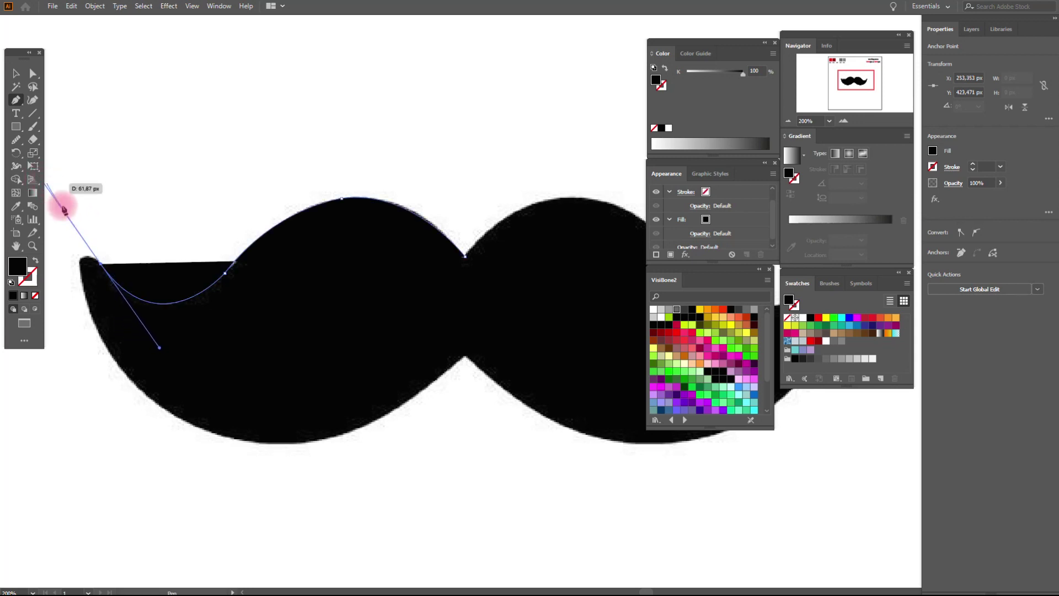
left_click_drag(101, 267, 80, 266)
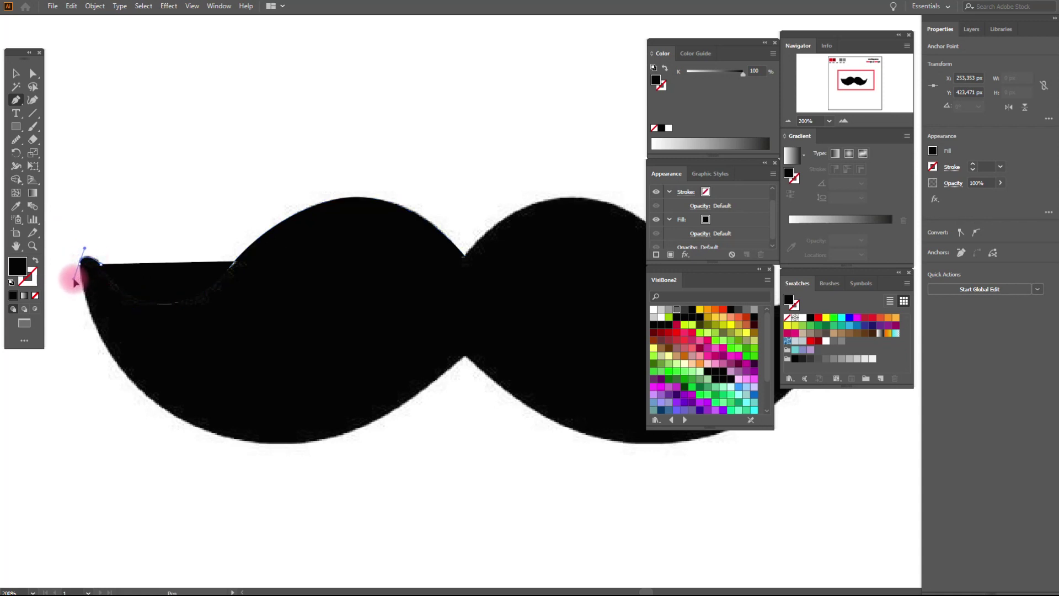
Trace the left tip and bottom edge to a straight centre edge, close the path, and select the reference image.
left_click_drag(76, 282, 224, 446)
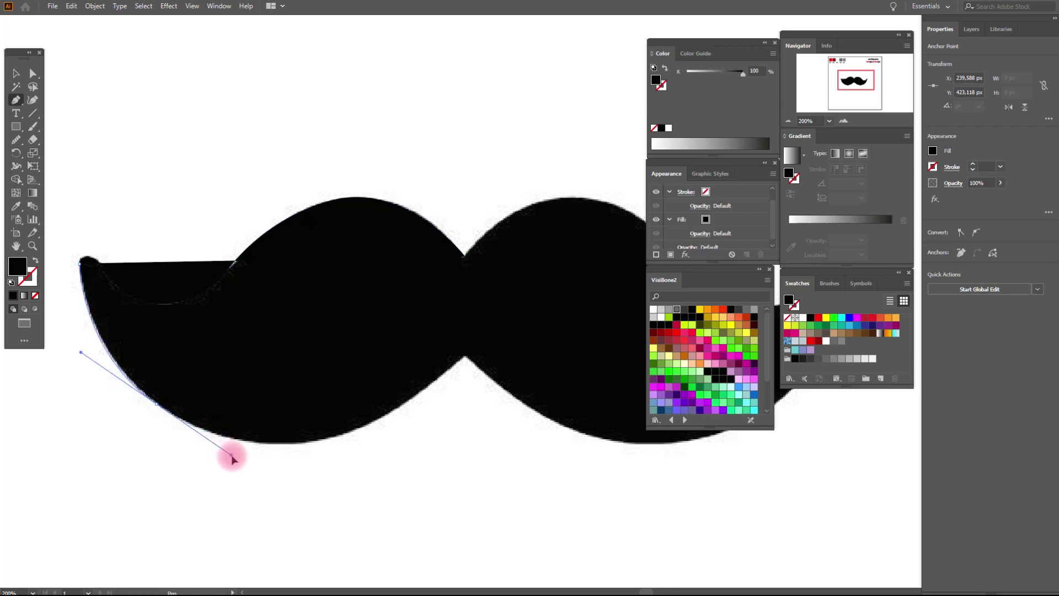
left_click_drag(232, 459, 231, 456)
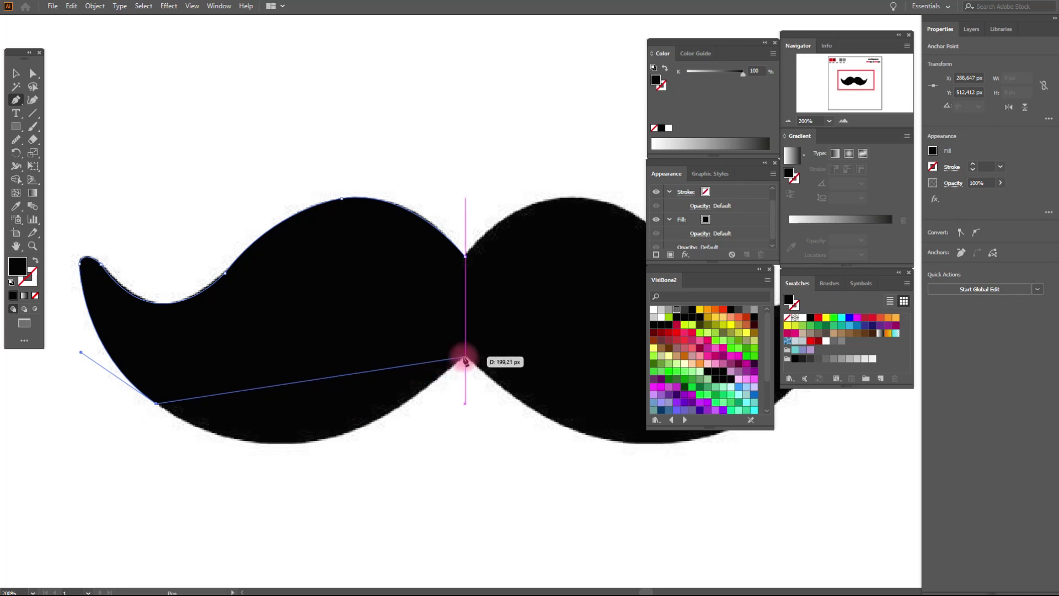
left_click_drag(466, 359, 634, 188)
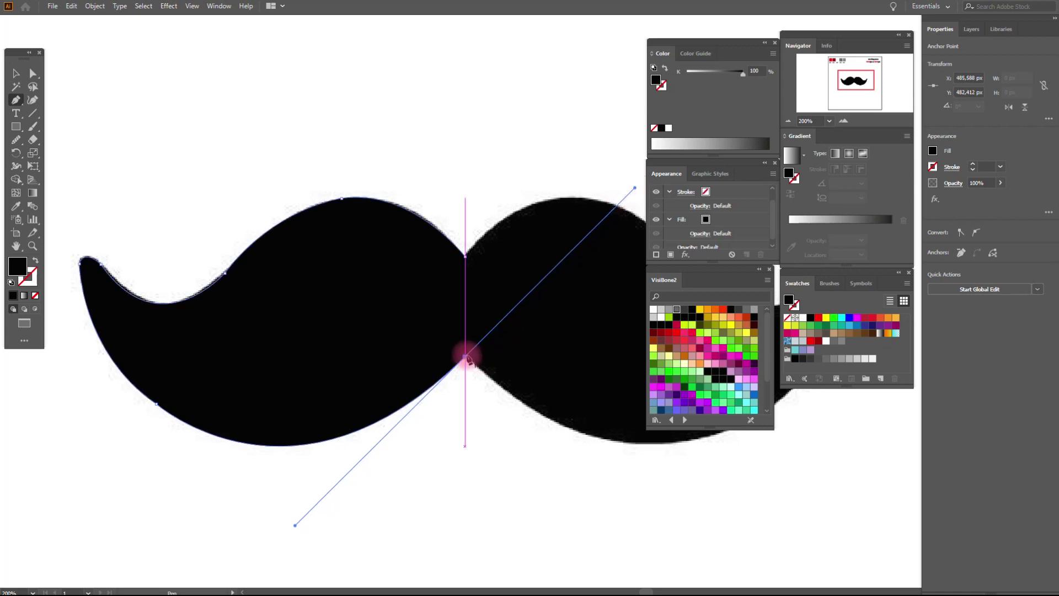
left_click(466, 358)
left_click(466, 255)
left_click(20, 127)
left_click(16, 73)
left_click(145, 101)
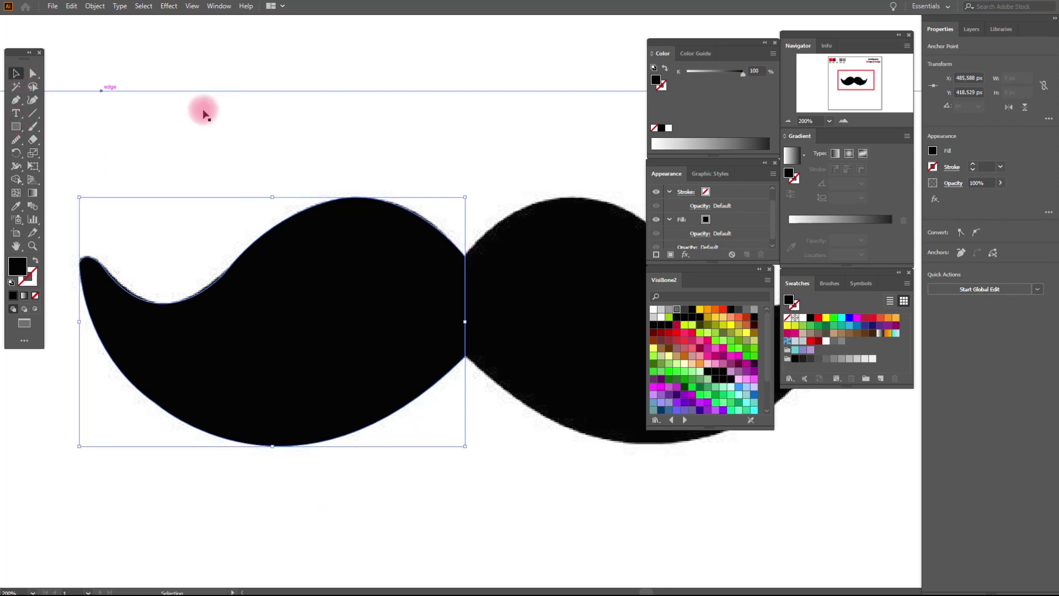
Delete the mustache reference image and select the traced half path.
left_click(588, 331)
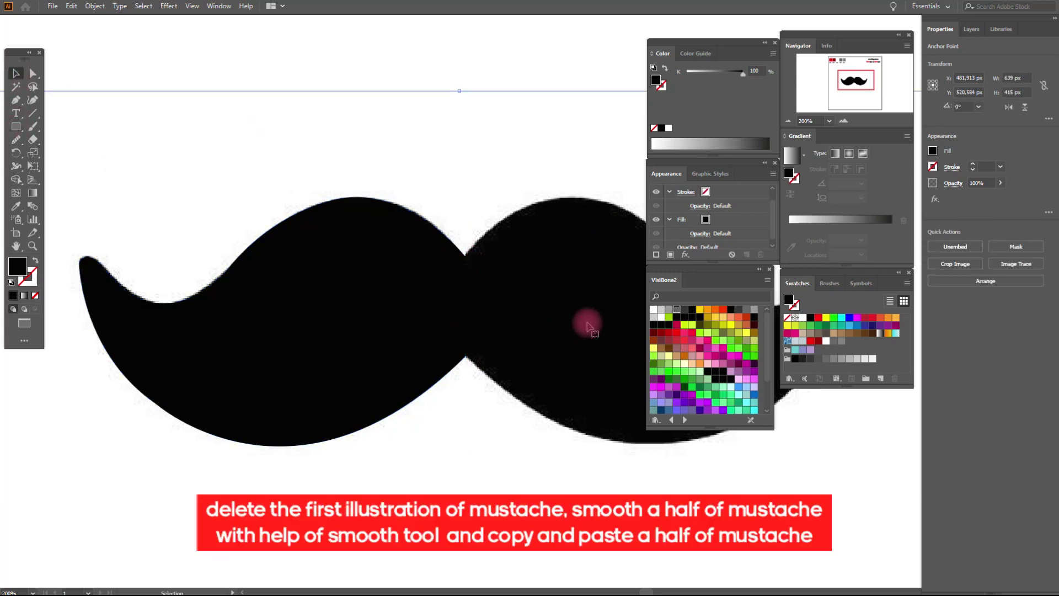
key("Delete")
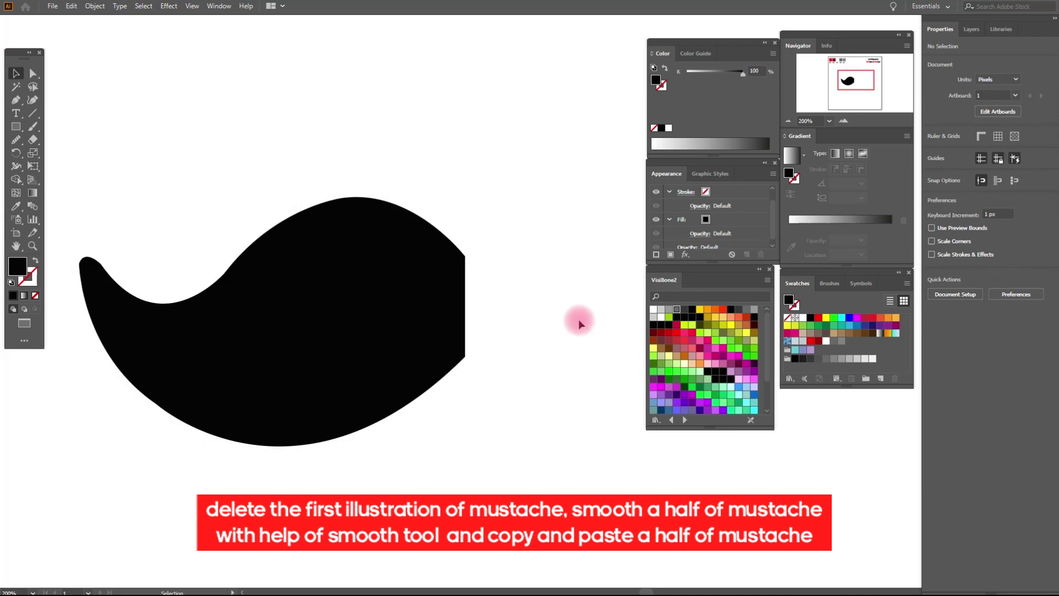
left_click(386, 316)
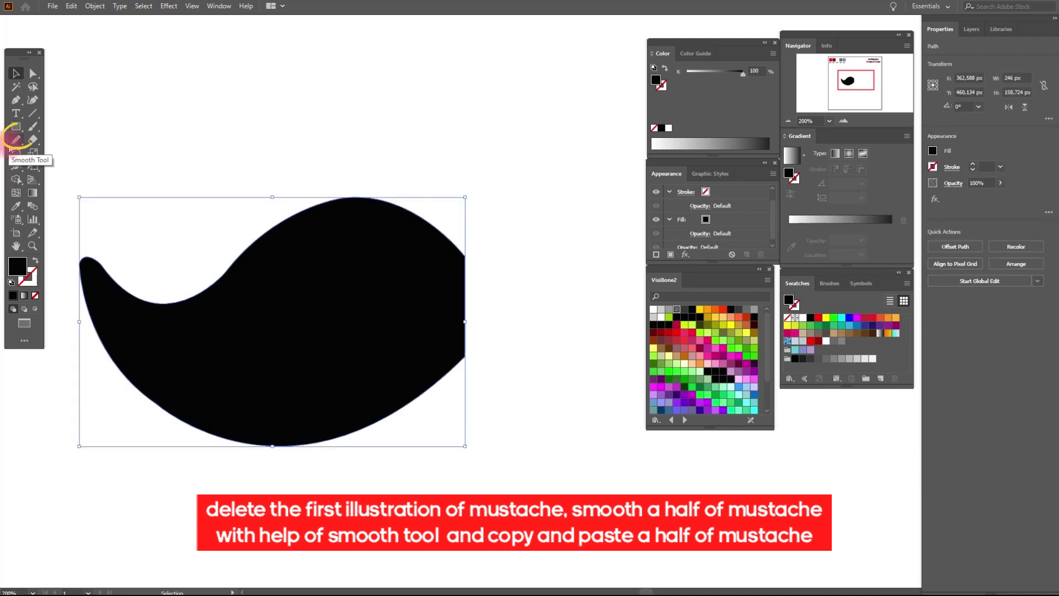
Smooth the top and bottom edges of the half-mustache outline.
left_click(16, 139)
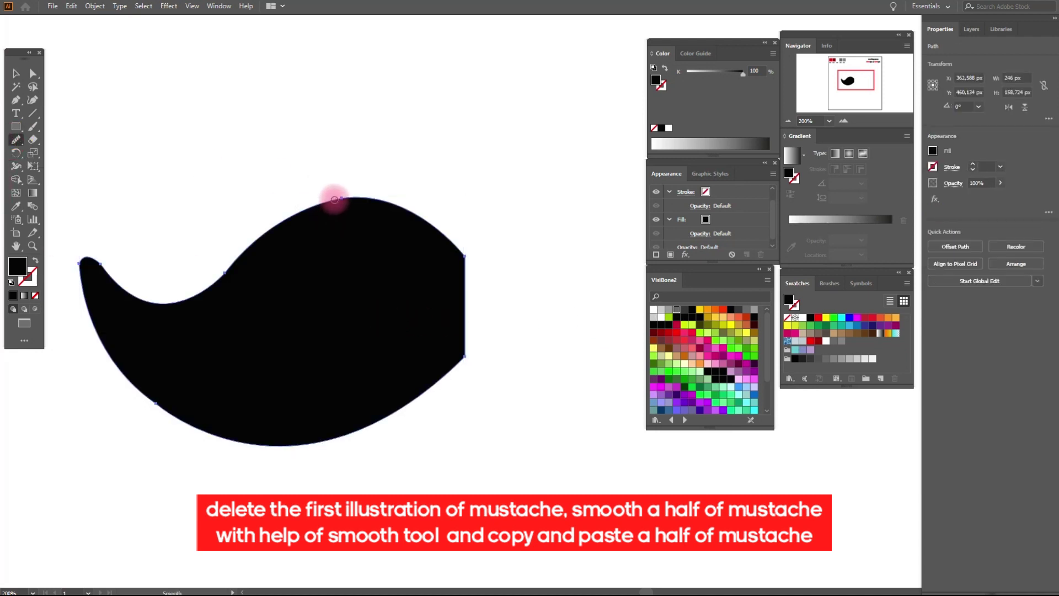
mouse_move(334, 200)
left_mouse_down()
mouse_move(242, 277)
mouse_move(223, 277)
mouse_move(234, 267)
mouse_move(92, 276)
mouse_move(92, 259)
mouse_move(106, 271)
mouse_move(84, 262)
mouse_move(82, 274)
mouse_move(120, 390)
mouse_move(230, 438)
mouse_move(350, 433)
left_mouse_up()
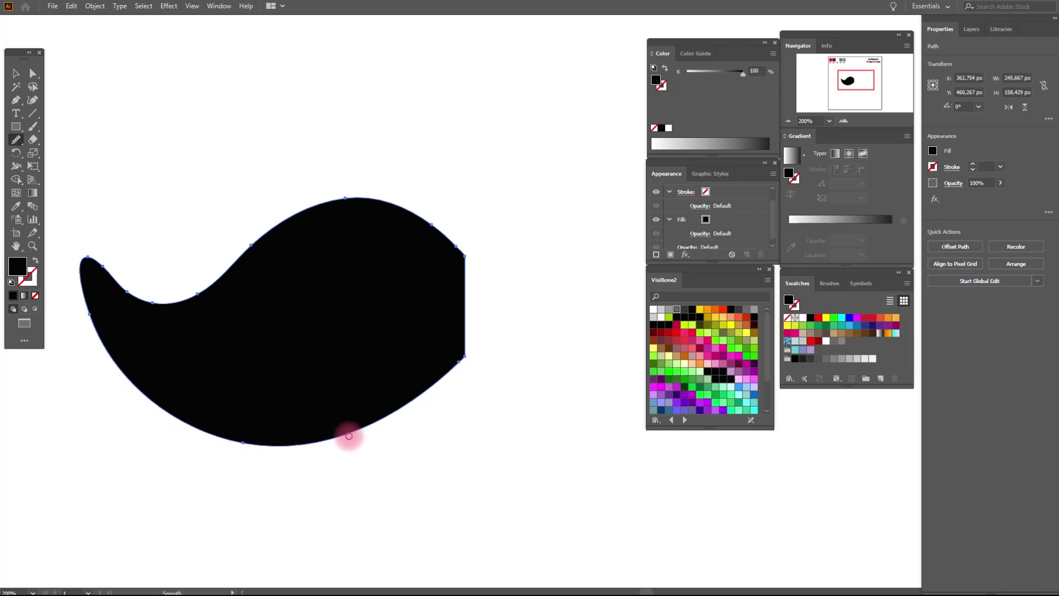
left_click(128, 309)
left_click(16, 73)
left_click(123, 93)
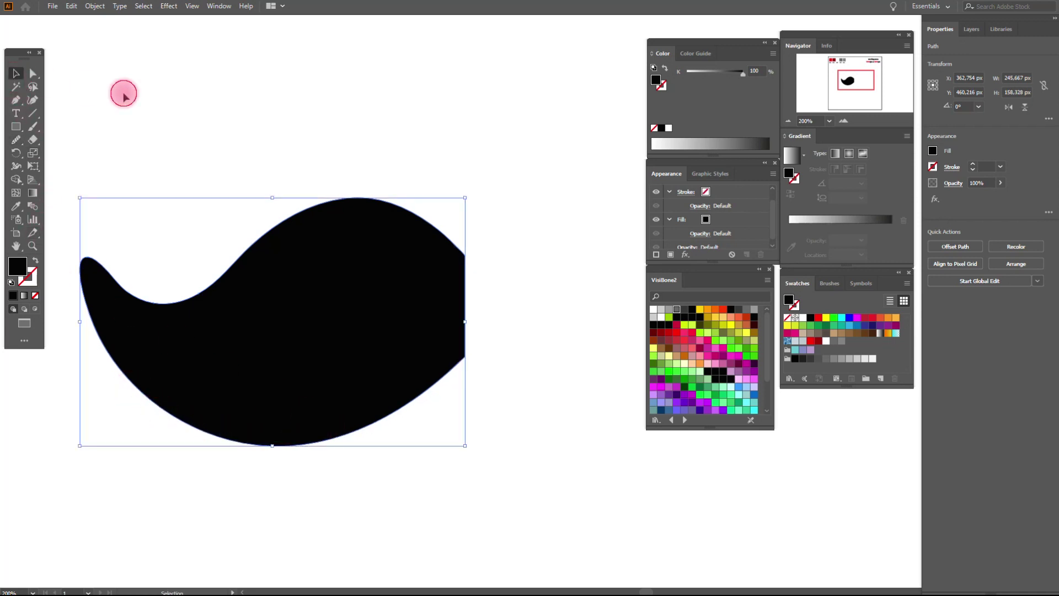
left_click(397, 290)
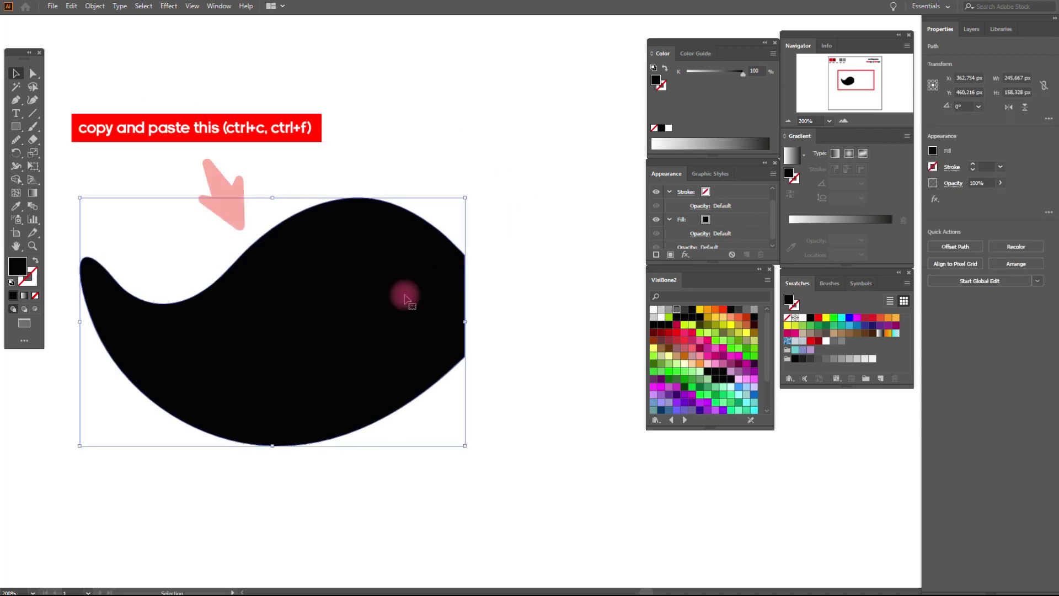
Paste a copy of the left half in front and reflect it across the vertical axis.
key("a")
key("ctrl+c")
key("ctrl+f")
key("v")
right_click(405, 297)
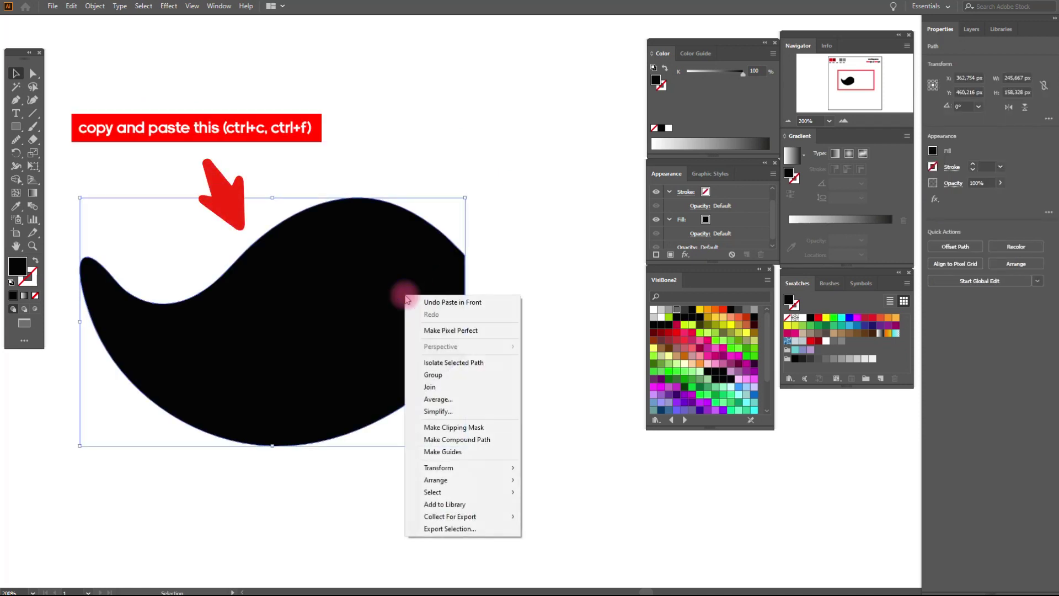
mouse_move(504, 467)
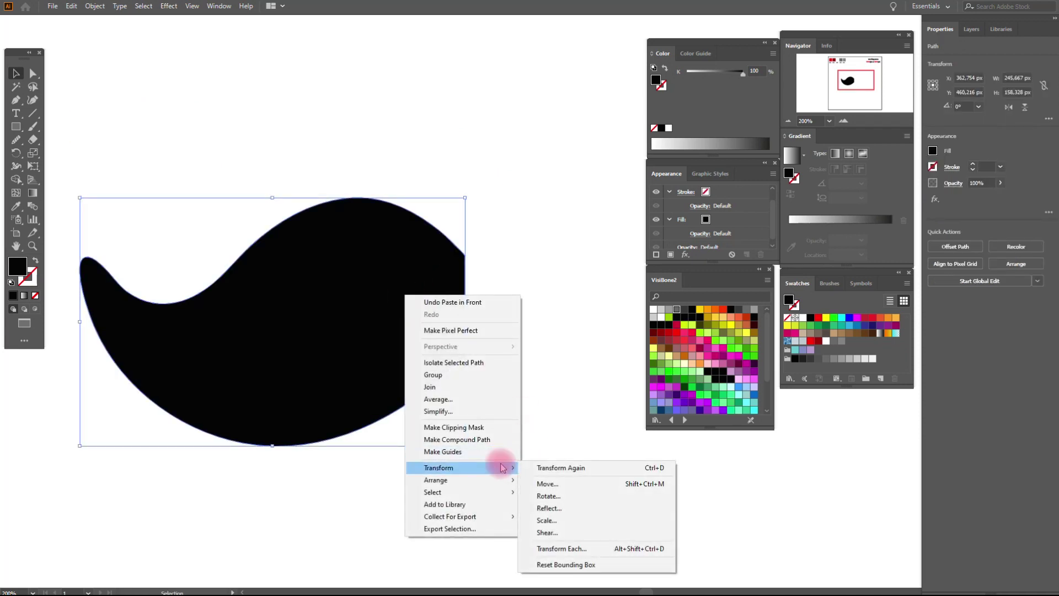
left_click(572, 507)
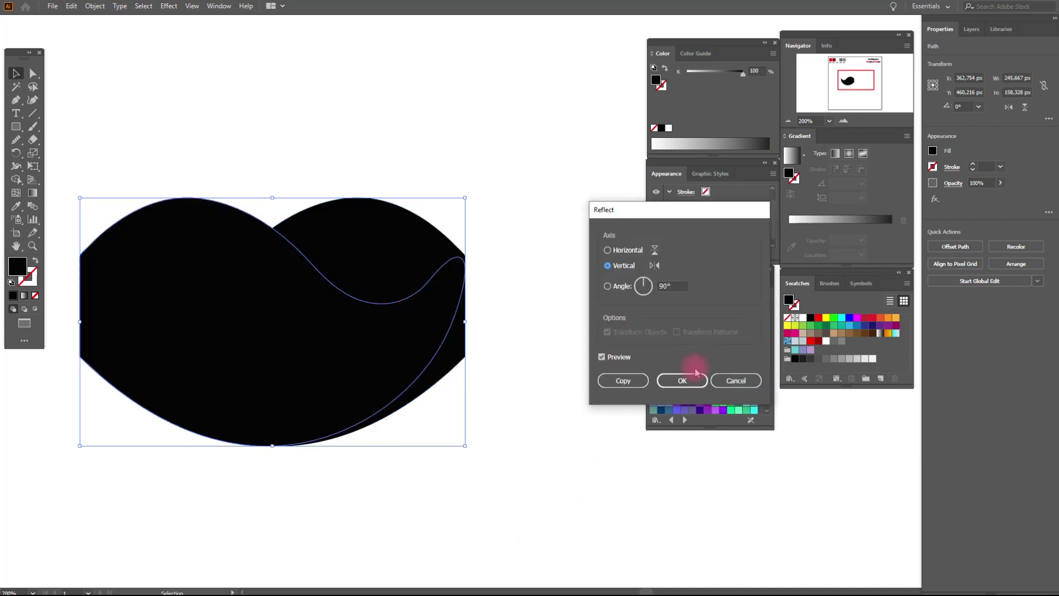
left_click(681, 382)
Move the flipped copy to the right and group both halves.
left_click_drag(205, 321, 518, 327)
left_click(469, 182)
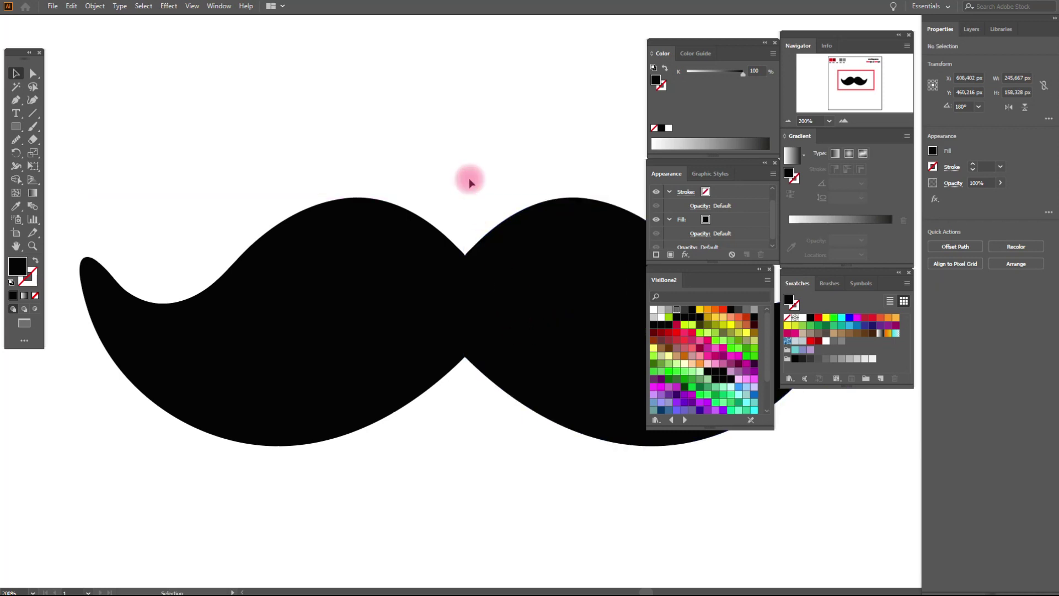
left_click(433, 237)
left_click(543, 254, "shift")
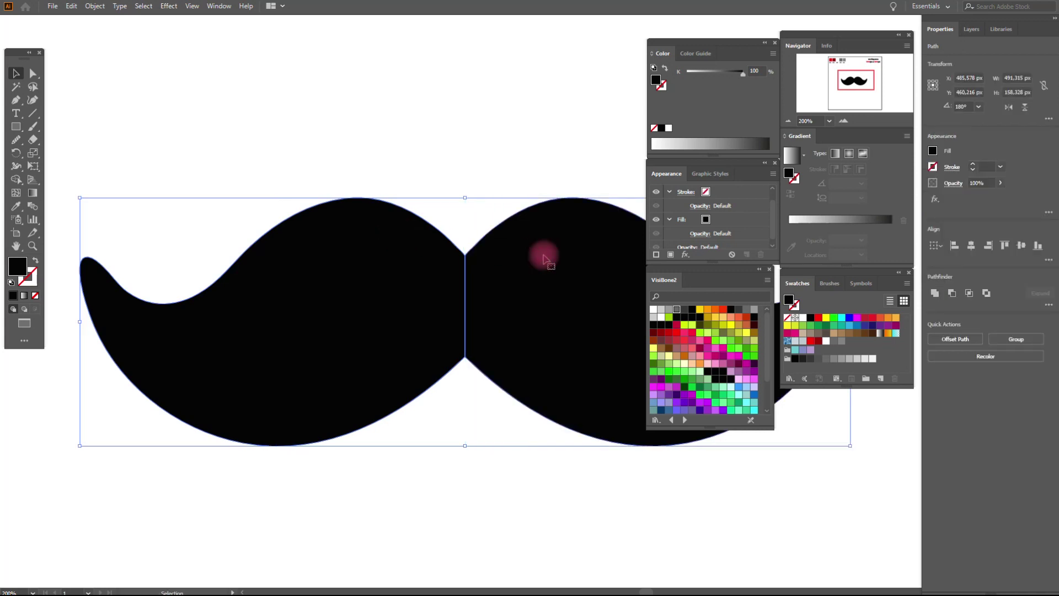
right_click(544, 255)
left_click(601, 323)
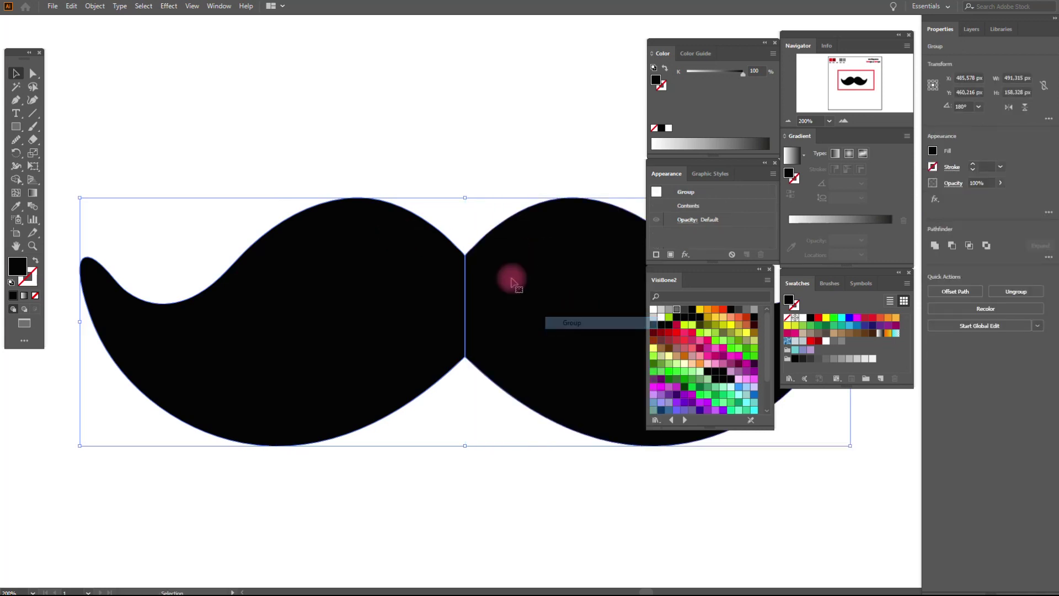
Merge the halves with the Pathfinder Add effect and expand its appearance.
left_click(169, 6)
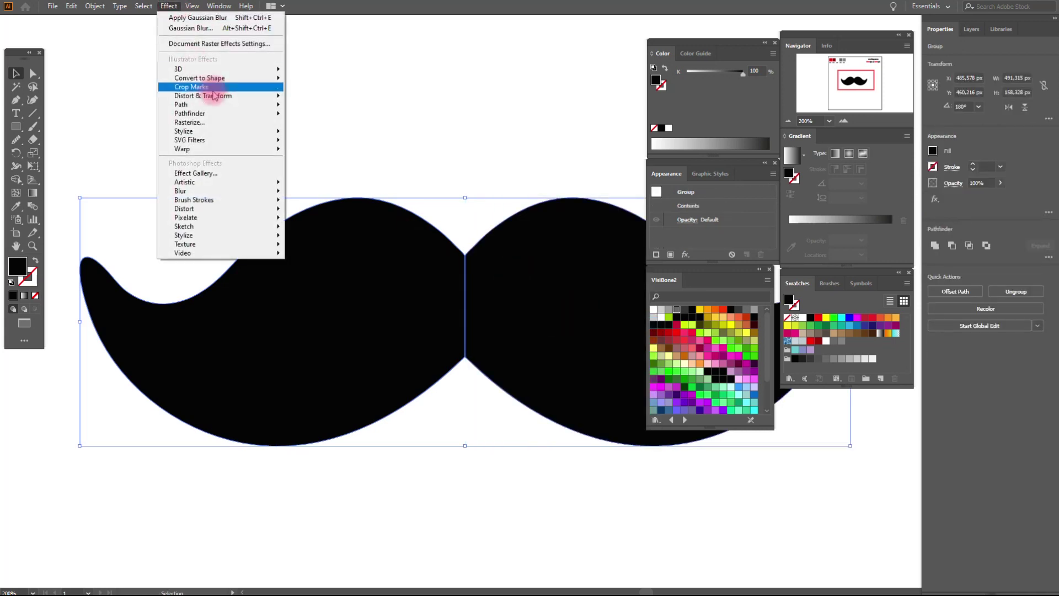
mouse_move(217, 113)
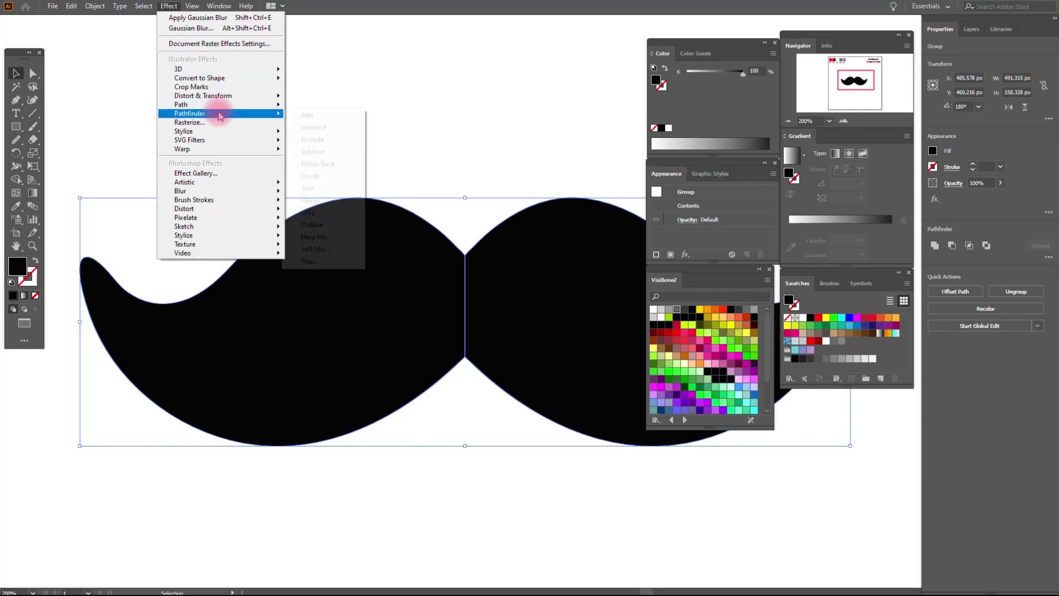
left_click(302, 115)
left_click(95, 7)
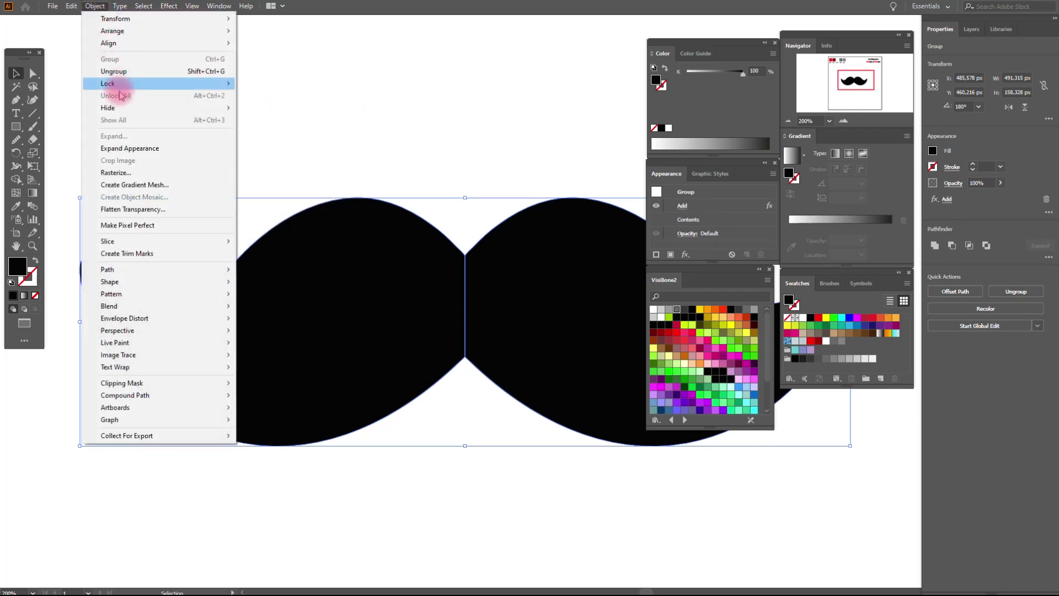
left_click(133, 148)
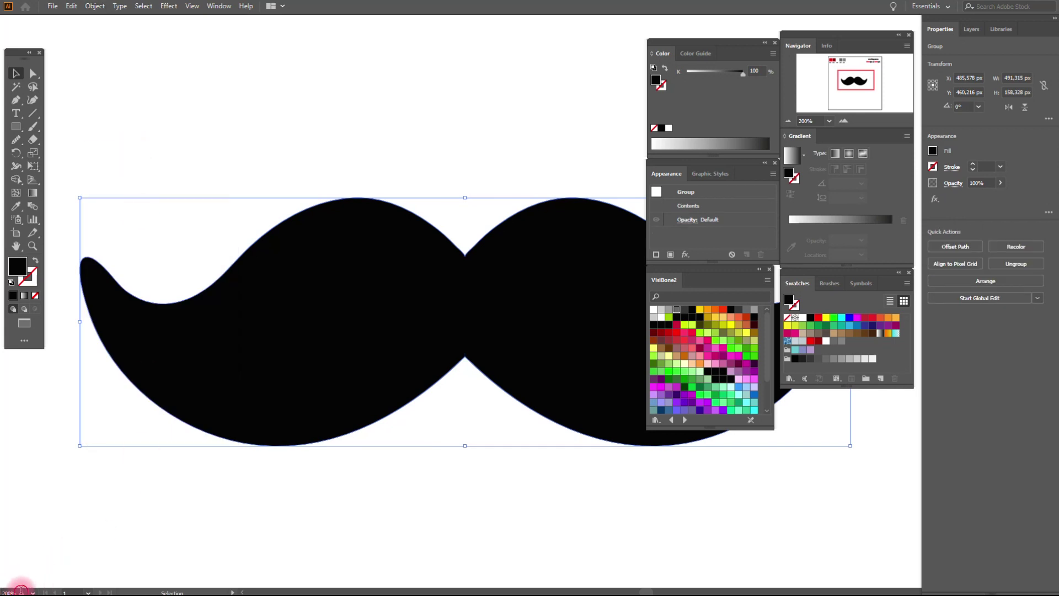
Zoom out and move the mustache lower, near the artboard centre.
key("Return")
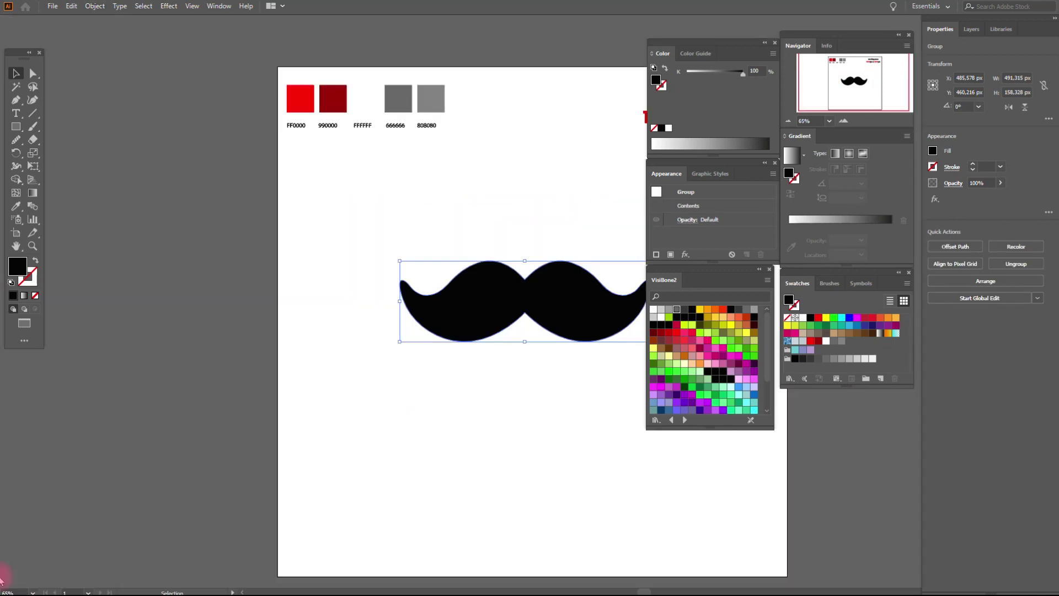
left_click(16, 246)
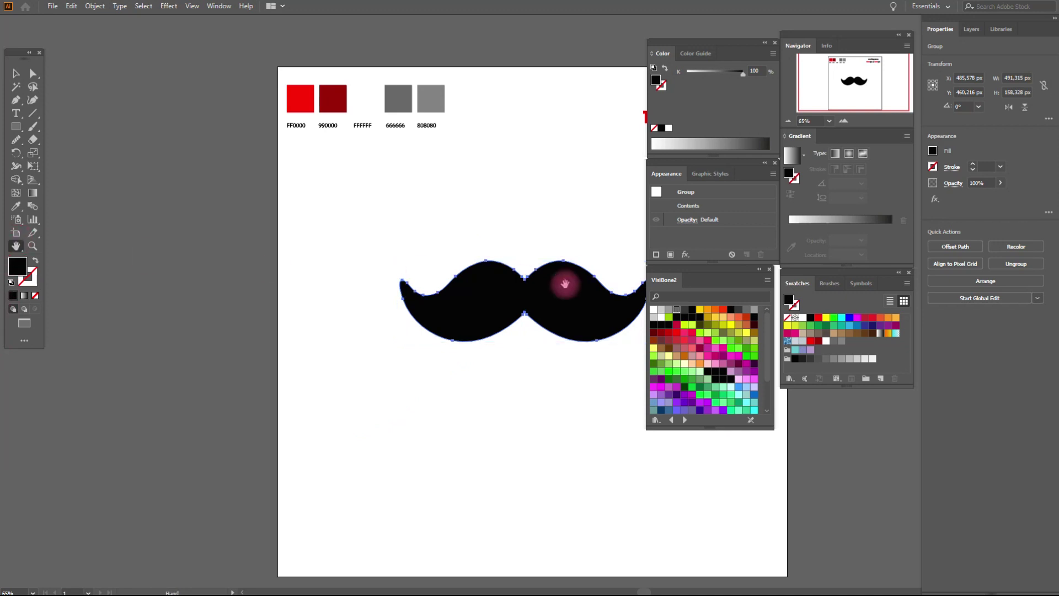
left_click_drag(562, 283, 365, 257)
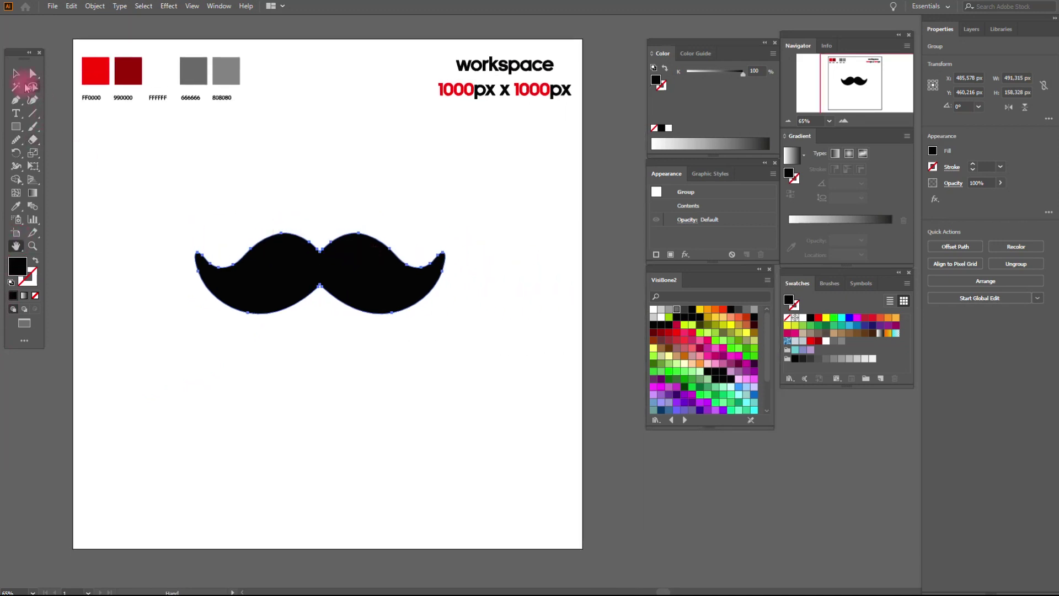
left_click(18, 73)
left_click(64, 108)
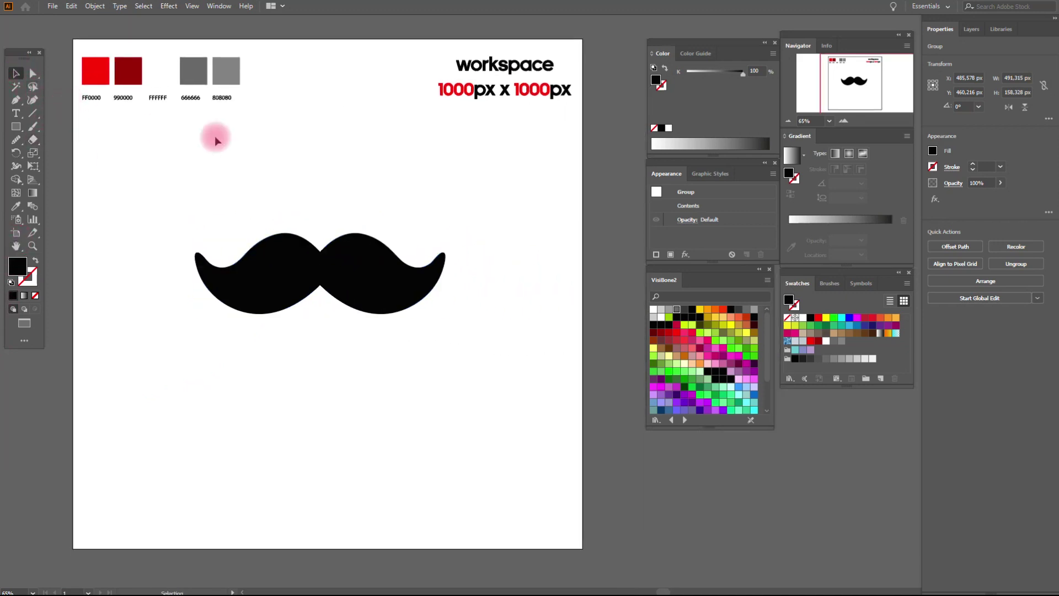
left_click(358, 265)
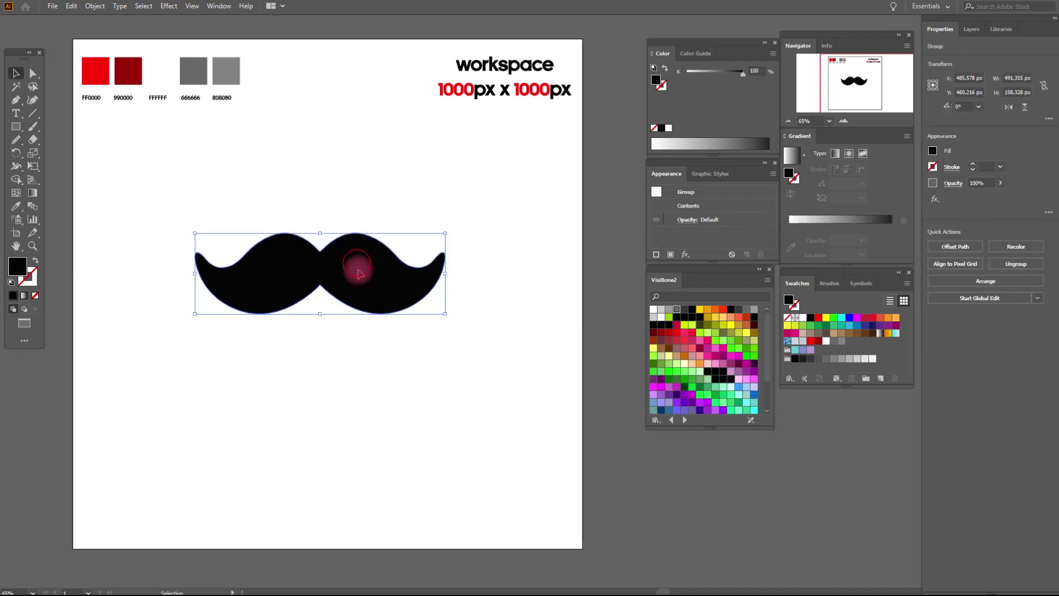
left_click_drag(359, 255, 359, 307)
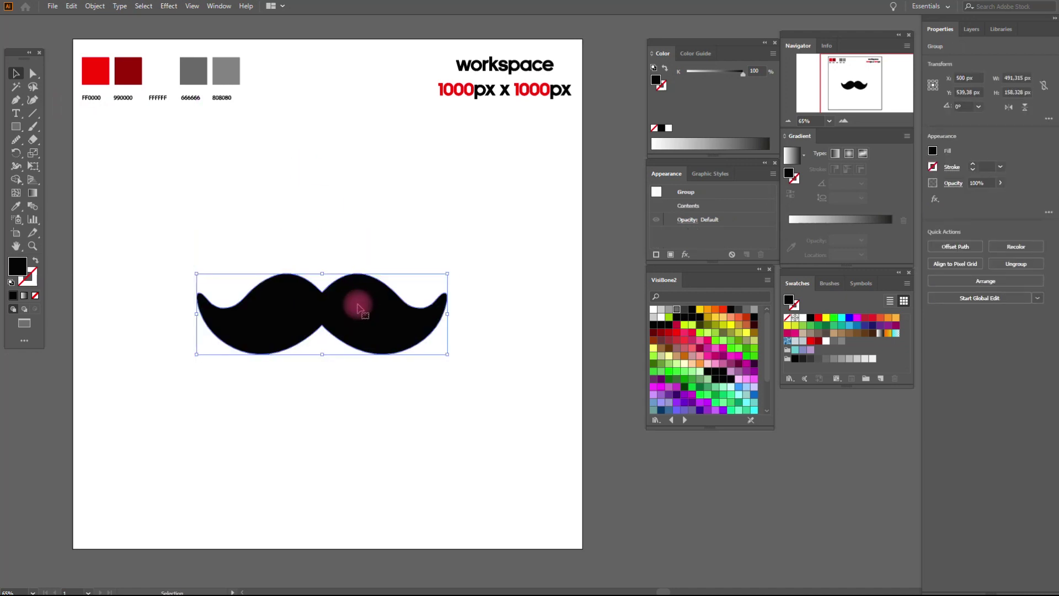
left_click(601, 274)
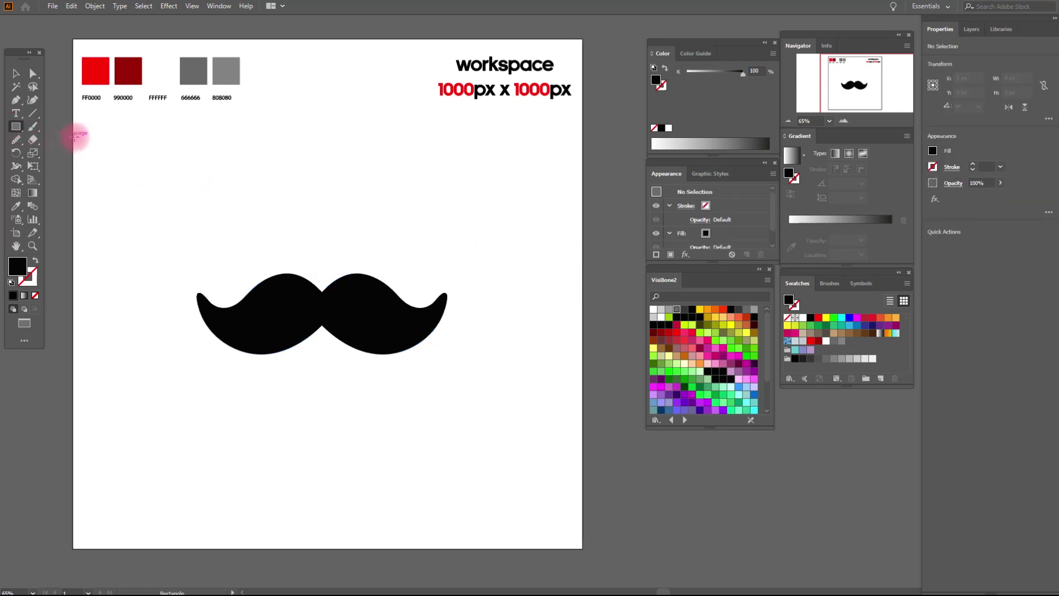
Draw a rectangle below the header and fill it with an FF0000 to 990000 radial gradient.
left_click_drag(74, 137, 583, 548)
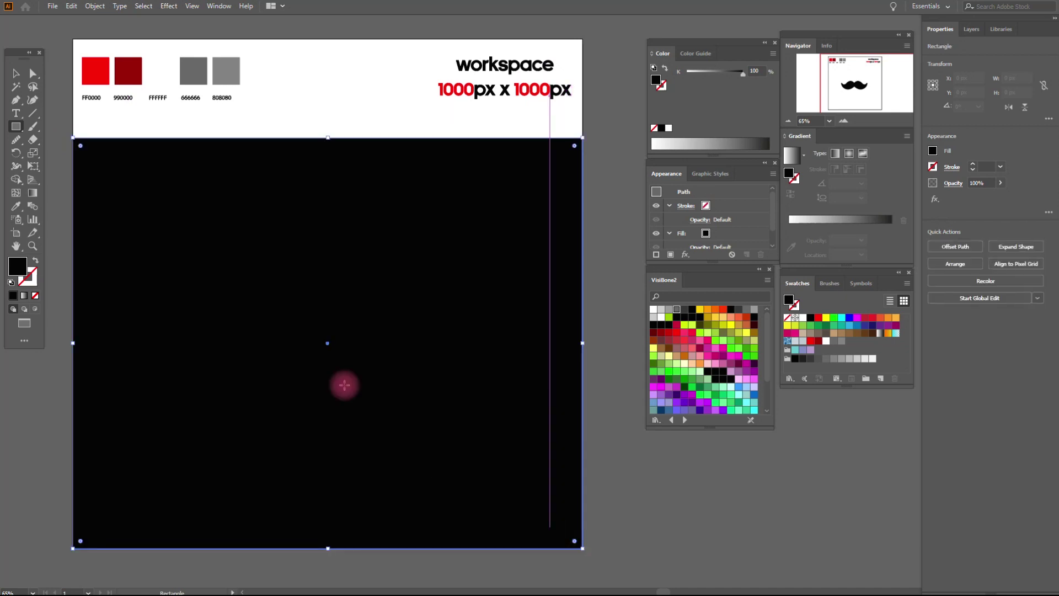
left_click(848, 154)
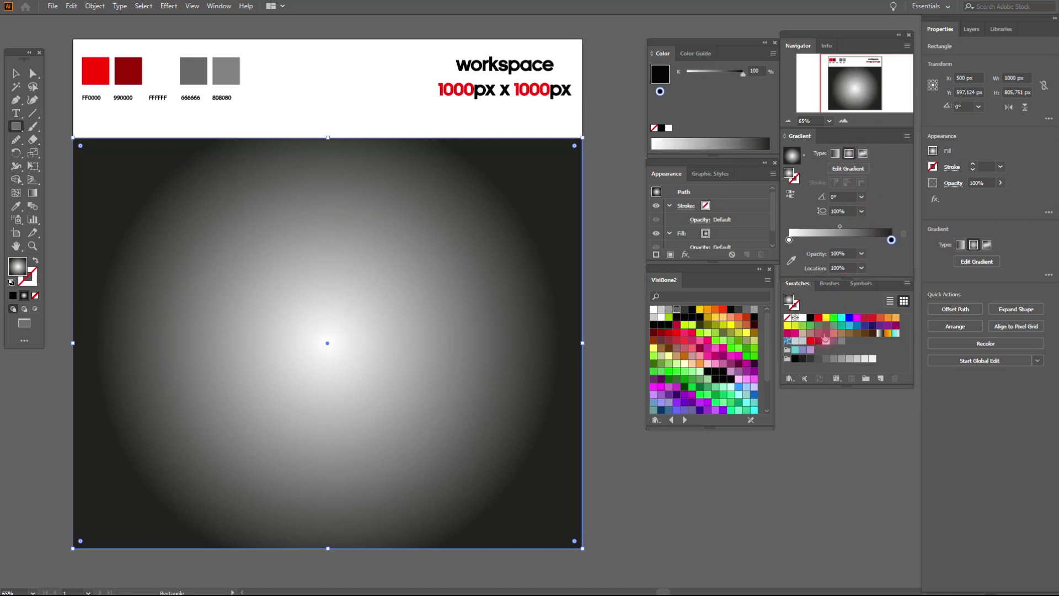
left_click(810, 342)
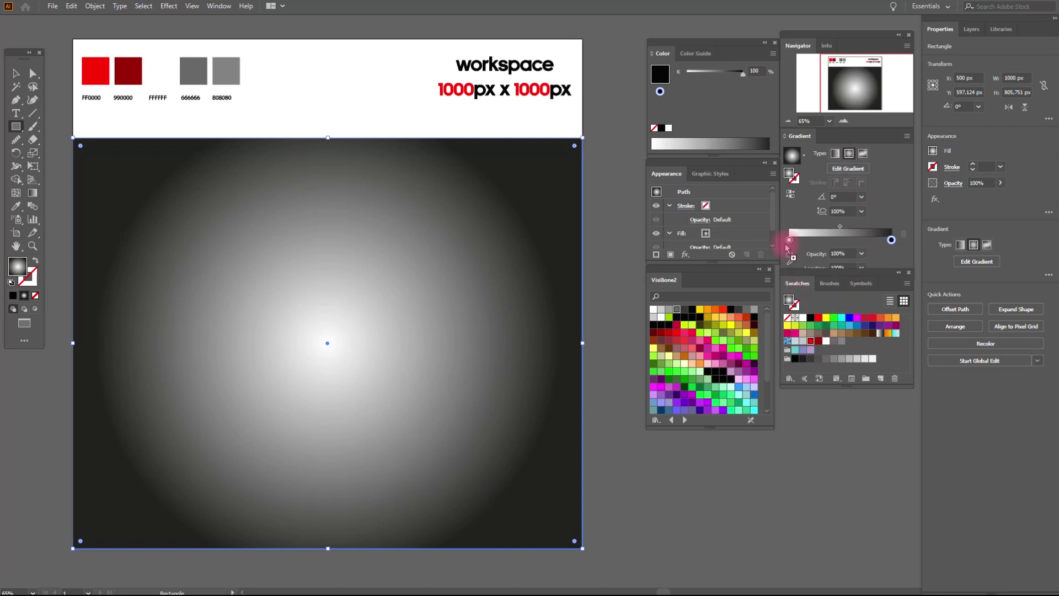
left_click_drag(789, 243, 790, 241)
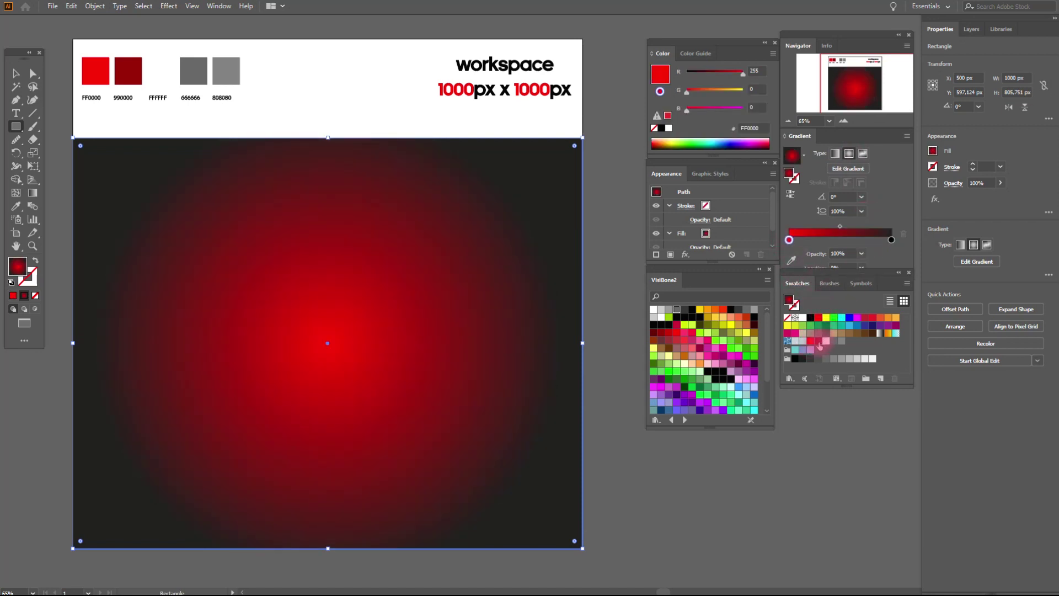
left_click_drag(870, 271, 892, 240)
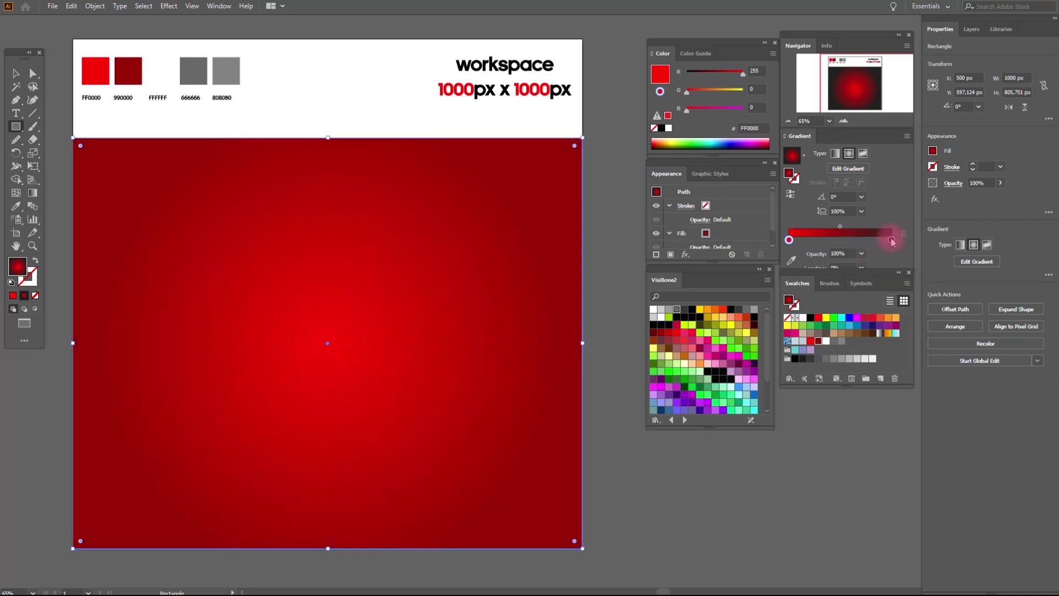
left_click(16, 73)
Send the red rectangle backward behind the mustache.
right_click(471, 273)
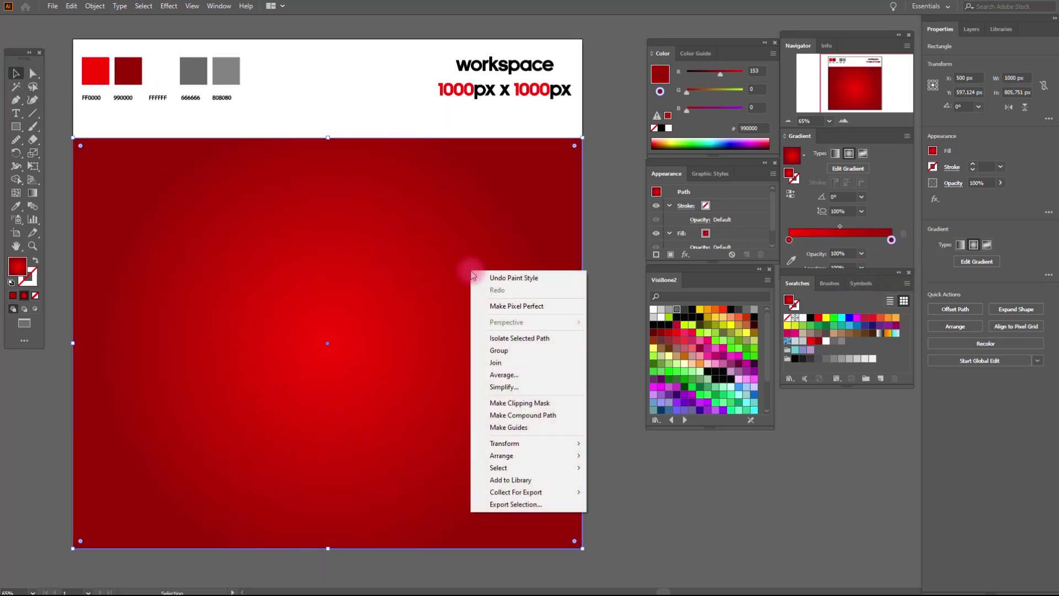
mouse_move(537, 455)
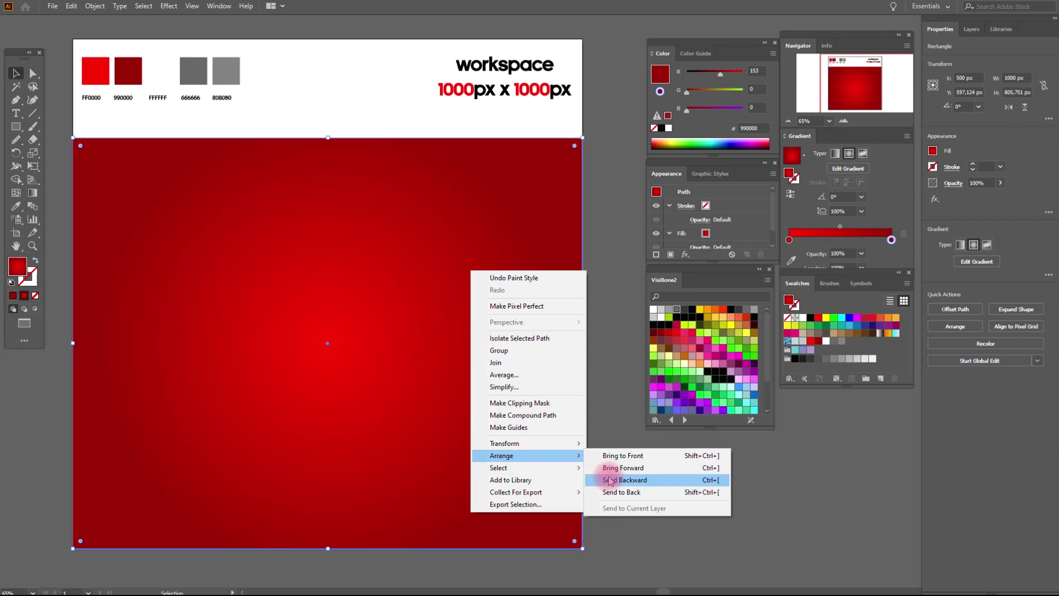
left_click(610, 479)
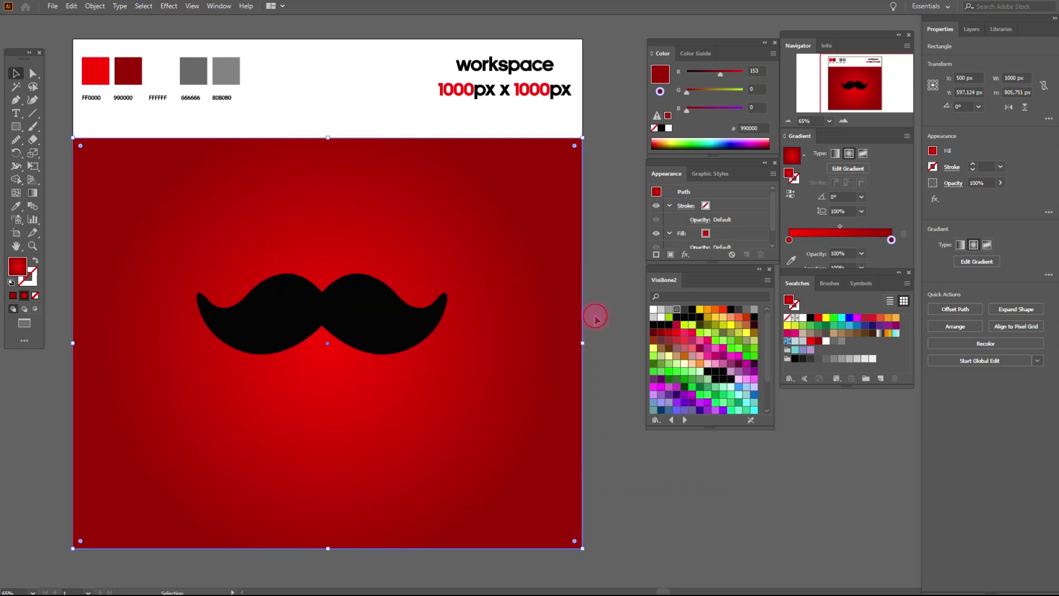
Enlarge the mustache to about 688 x 222 px and fill it white.
left_click(352, 321, "shift")
left_click(324, 354, "shift")
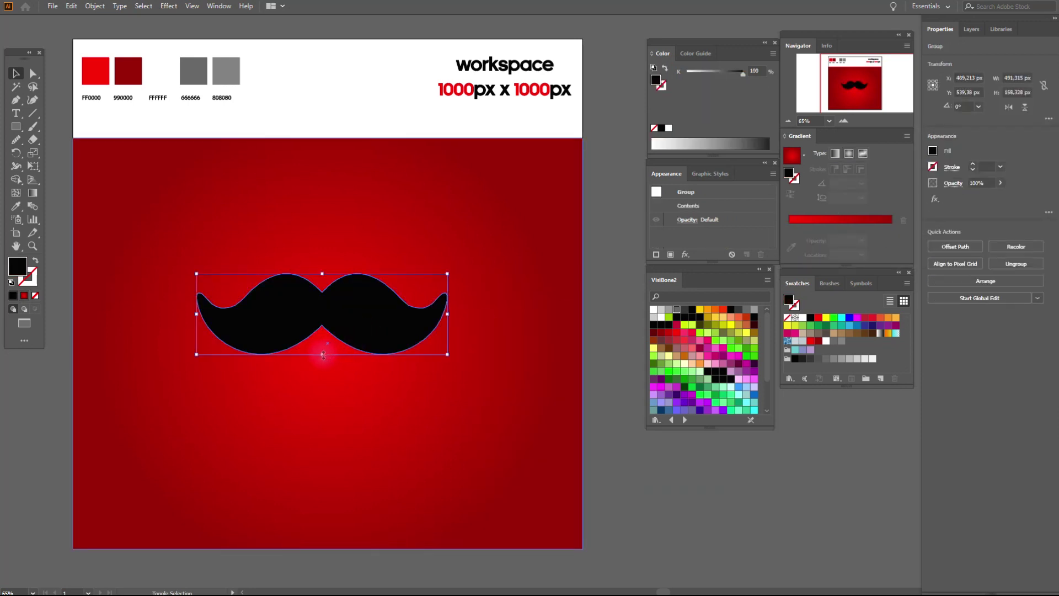
left_click_drag(323, 355, 335, 390)
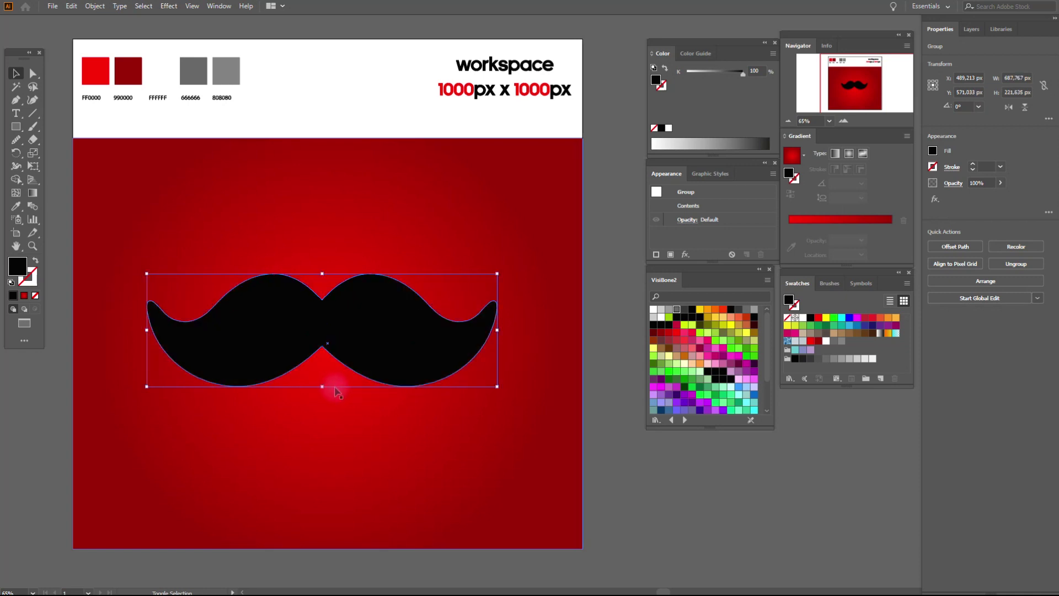
left_click(370, 358)
left_click(615, 318)
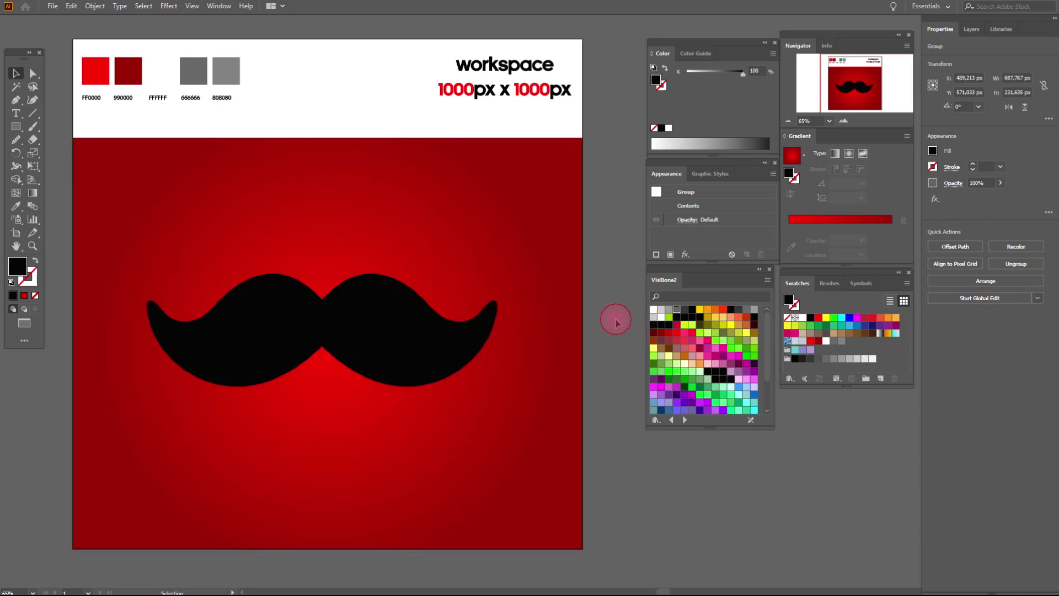
left_click(420, 339)
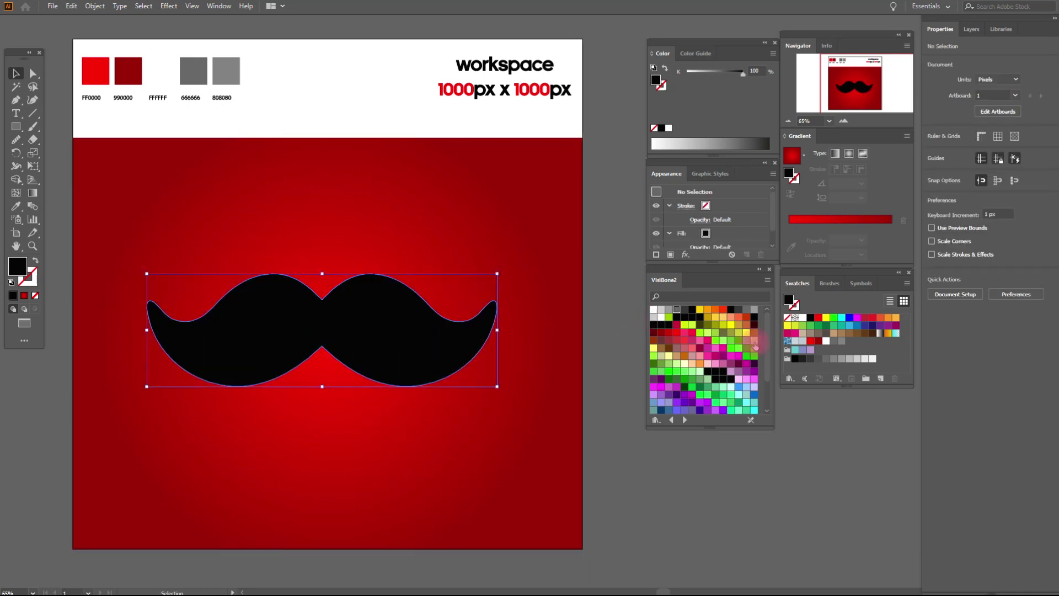
left_click(825, 341)
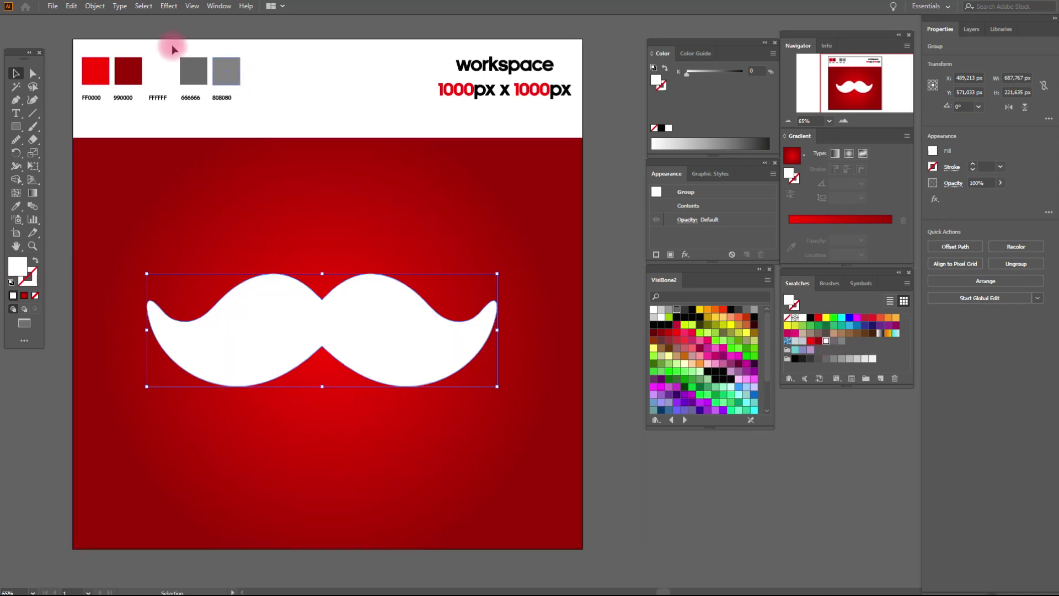
left_click(105, 8)
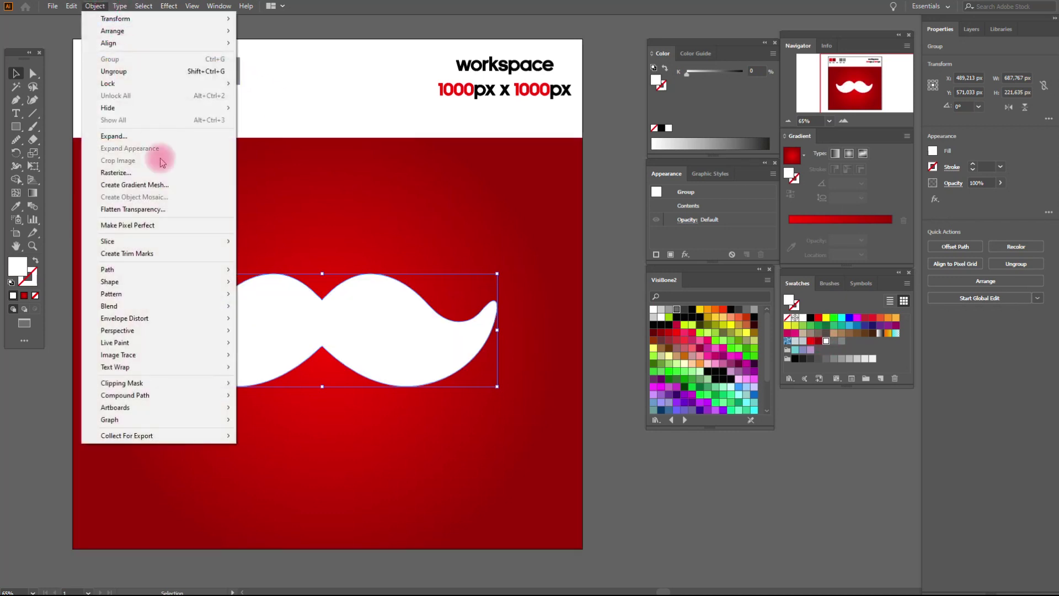
Create a Flat gradient mesh with 4 rows and 4 columns on the mustache.
left_click(169, 185)
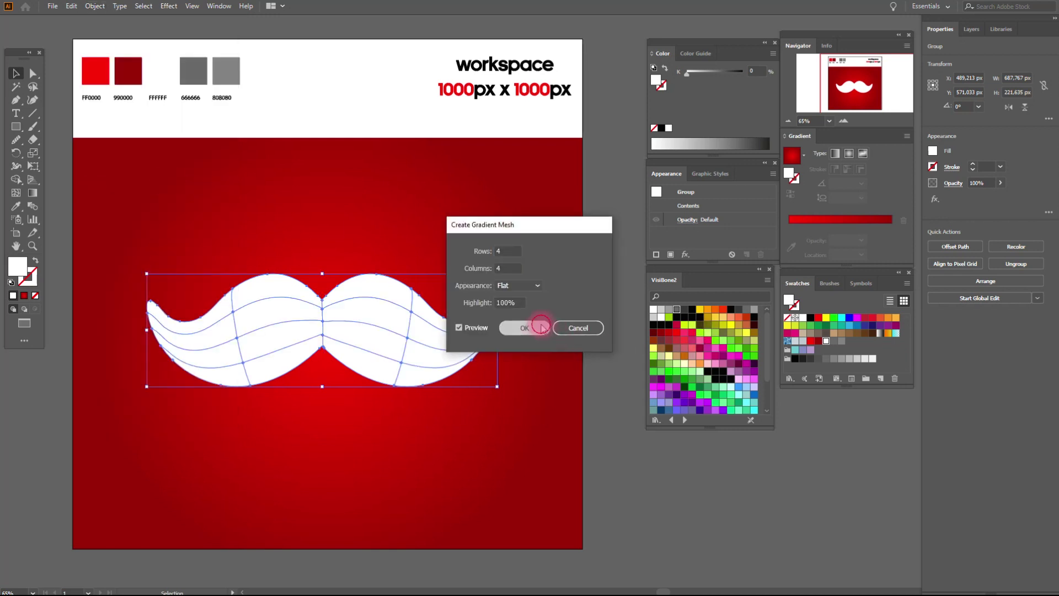
left_click(525, 328)
left_click(33, 245)
Zoom into the mustache's left half and shade its bottom, lower-centre and left mesh points grey.
left_click(395, 345)
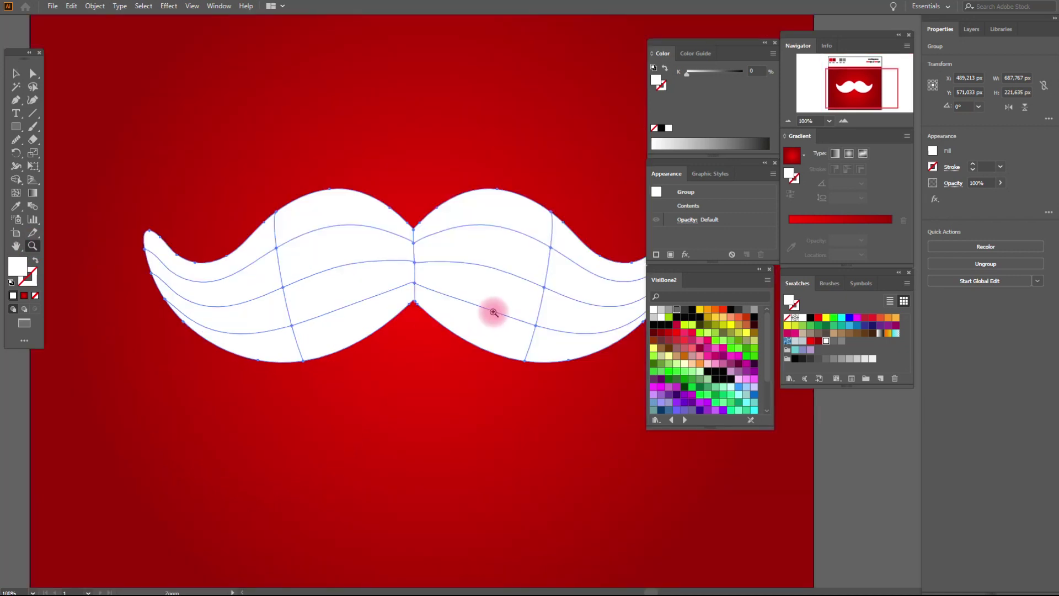
left_click(392, 301)
left_click(16, 246)
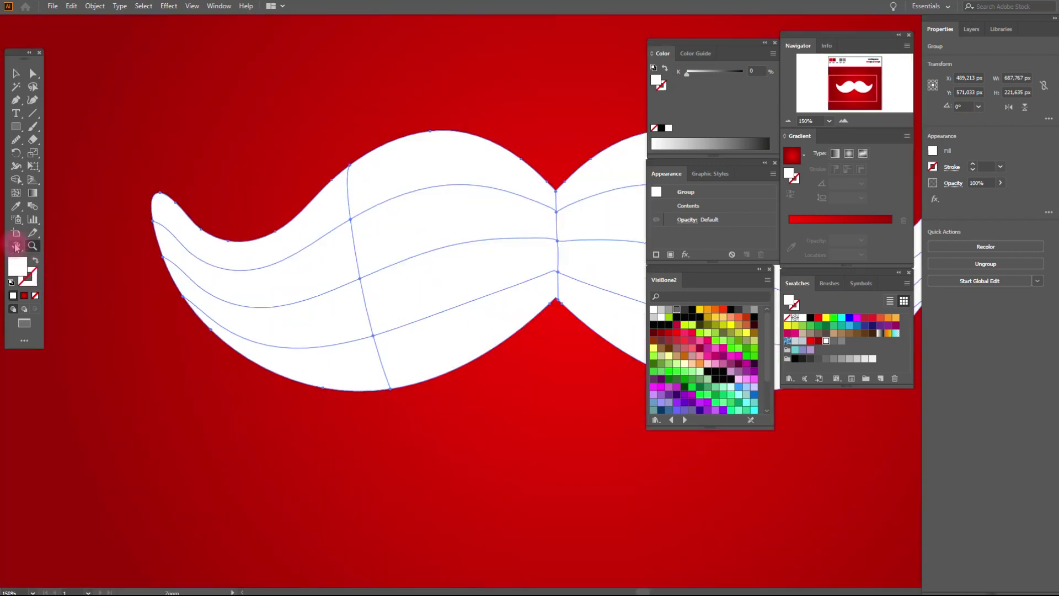
left_click_drag(442, 288, 411, 307)
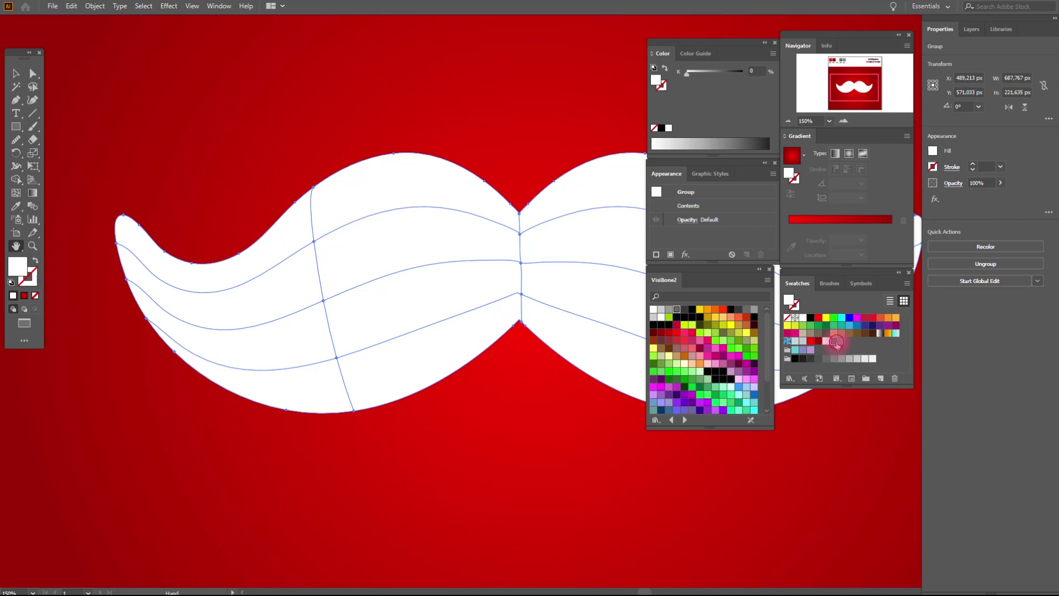
left_click(354, 413)
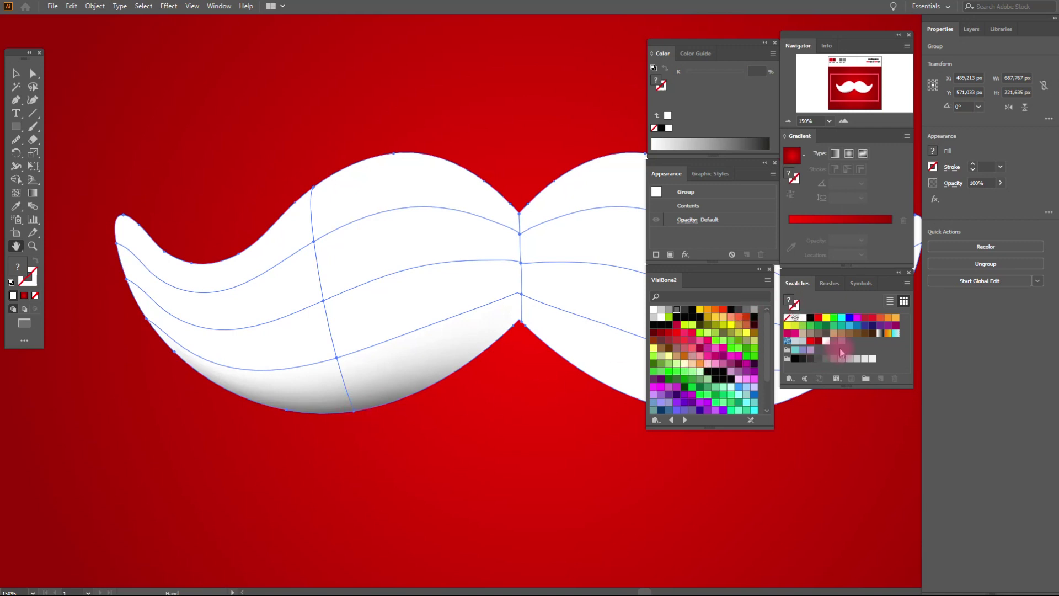
left_click_drag(842, 342, 559, 363)
left_click_drag(522, 325, 521, 324)
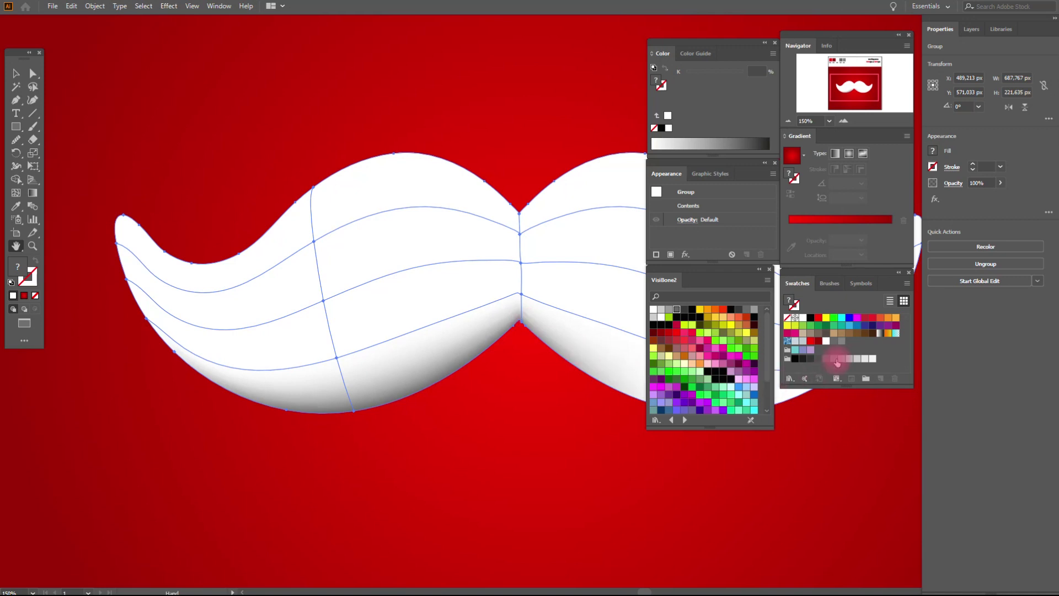
mouse_move(843, 346)
left_mouse_down()
mouse_move(107, 371)
mouse_move(146, 319)
left_mouse_up()
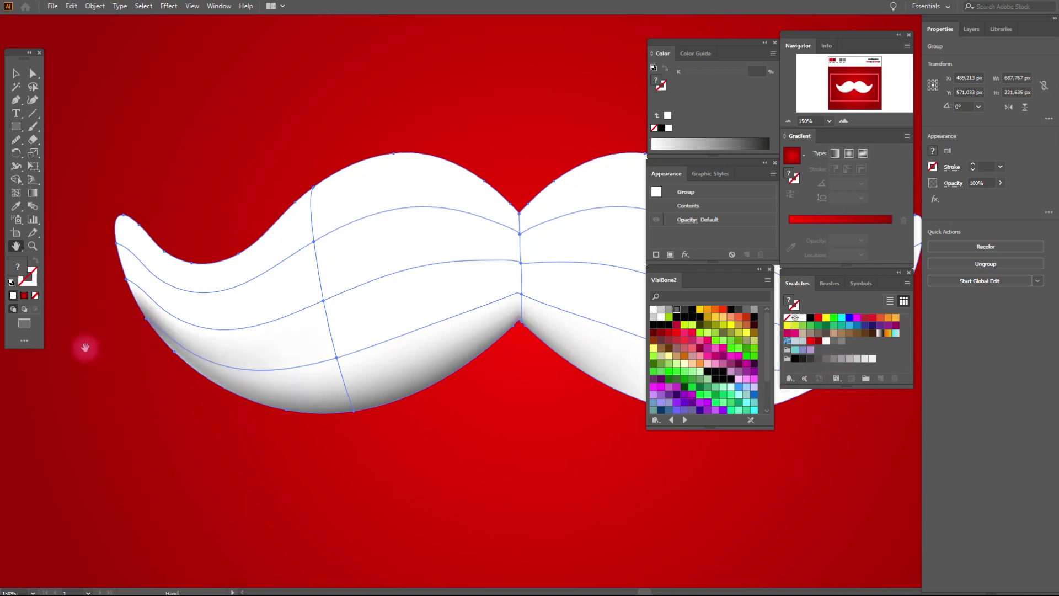
Shade the bottom mesh points of the mustache's right half grey, then select the background.
left_click_drag(387, 312, 221, 326)
left_click_drag(513, 336, 389, 343)
left_click_drag(837, 346, 837, 345)
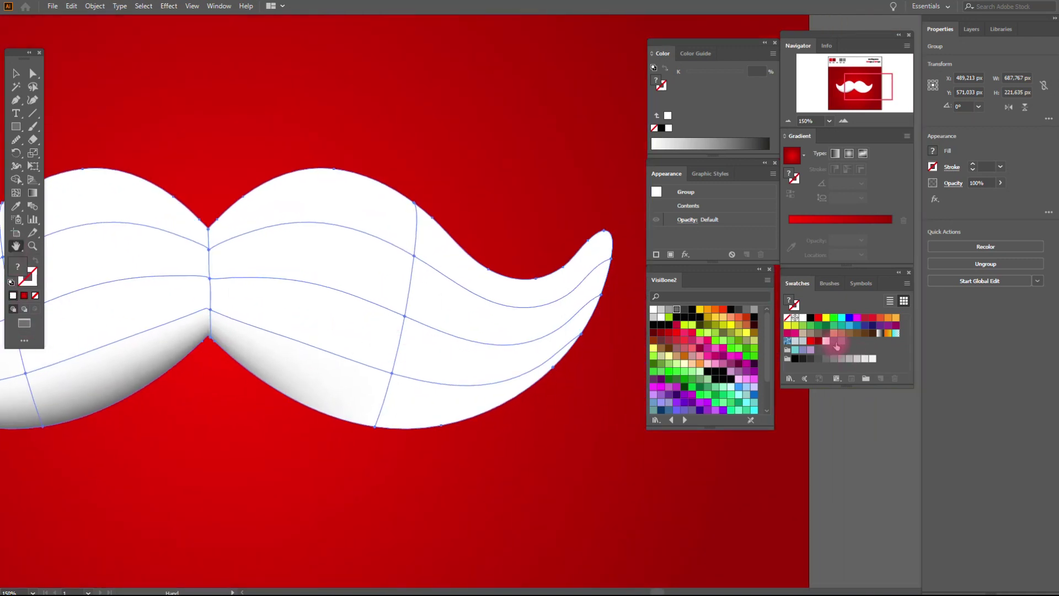
left_click_drag(389, 436, 375, 425)
mouse_move(838, 351)
left_mouse_down()
mouse_move(609, 362)
mouse_move(581, 333)
left_mouse_up()
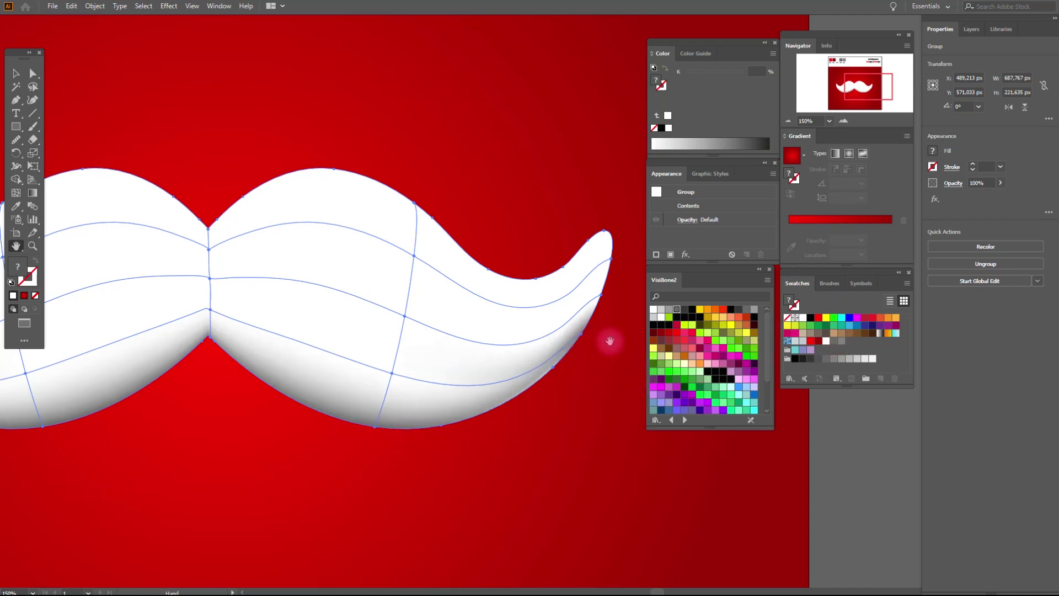
left_click(16, 73)
left_click(254, 113)
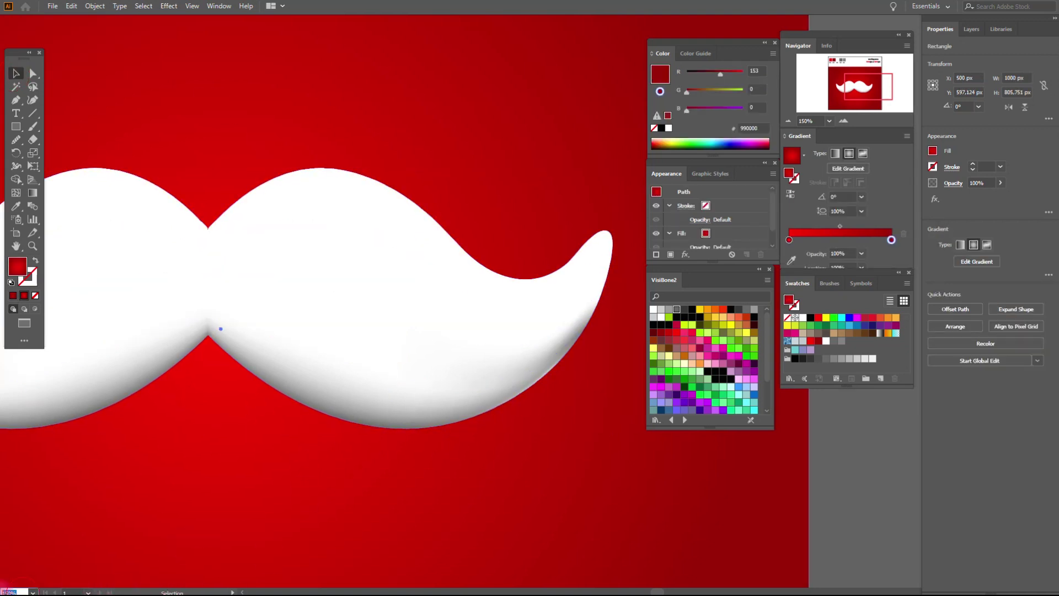
Zoom to 65%, bring the artboard into view and select the mustache.
type("65")
key("Return")
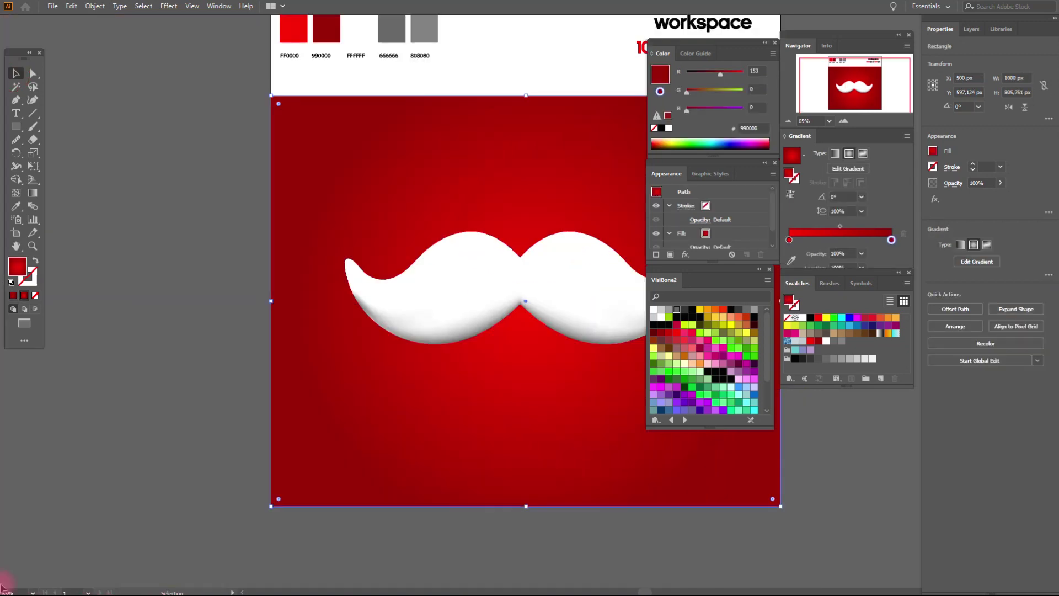
left_click(16, 245)
left_click_drag(562, 279, 370, 305)
left_click(18, 73)
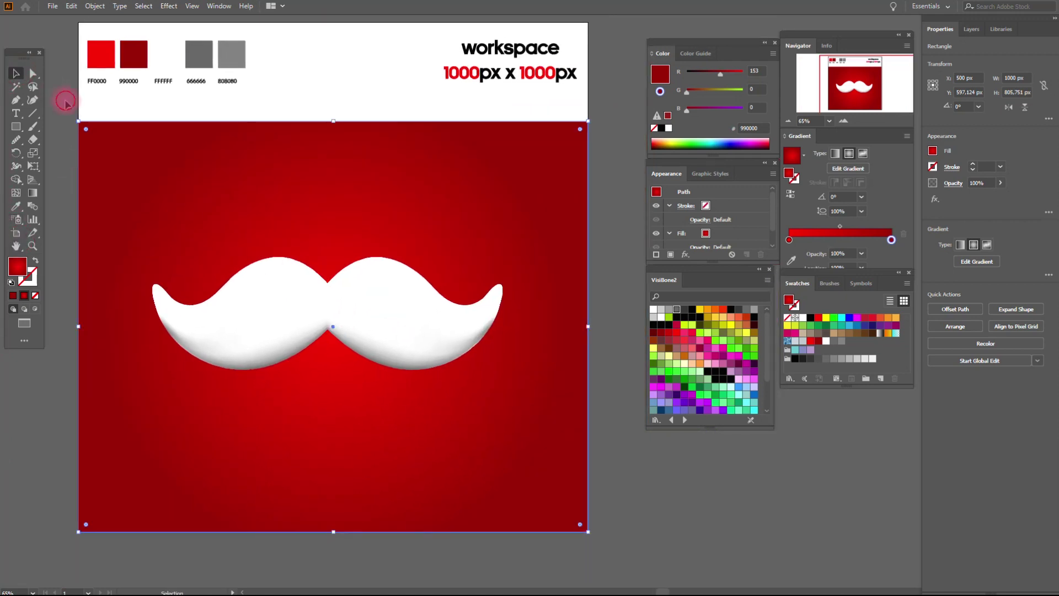
left_click(65, 101)
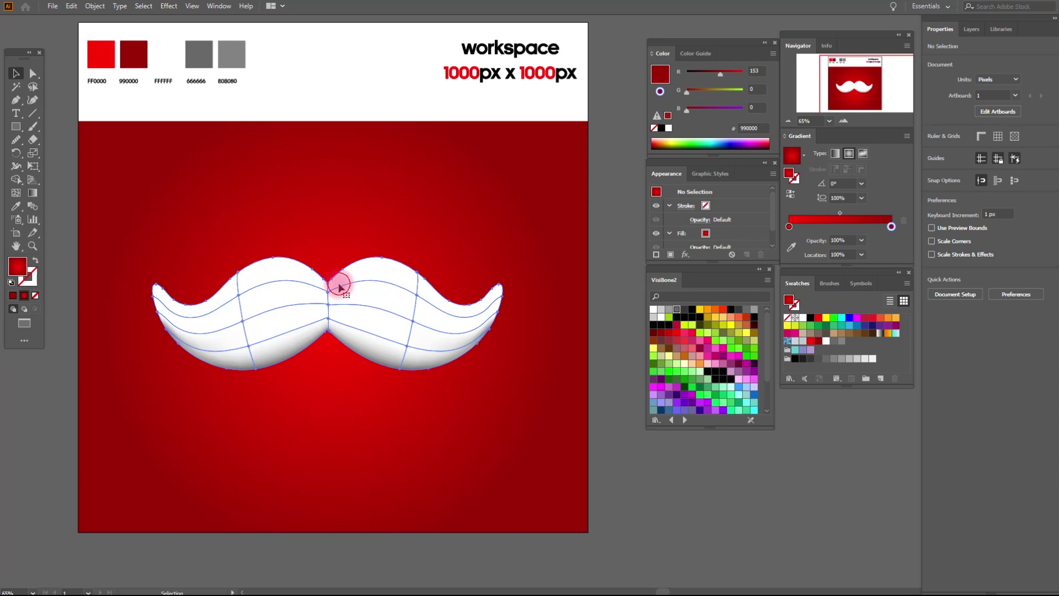
left_click(339, 286)
Shade the mustache's upper-left and upper-right mesh points grey.
left_click_drag(844, 346, 240, 277)
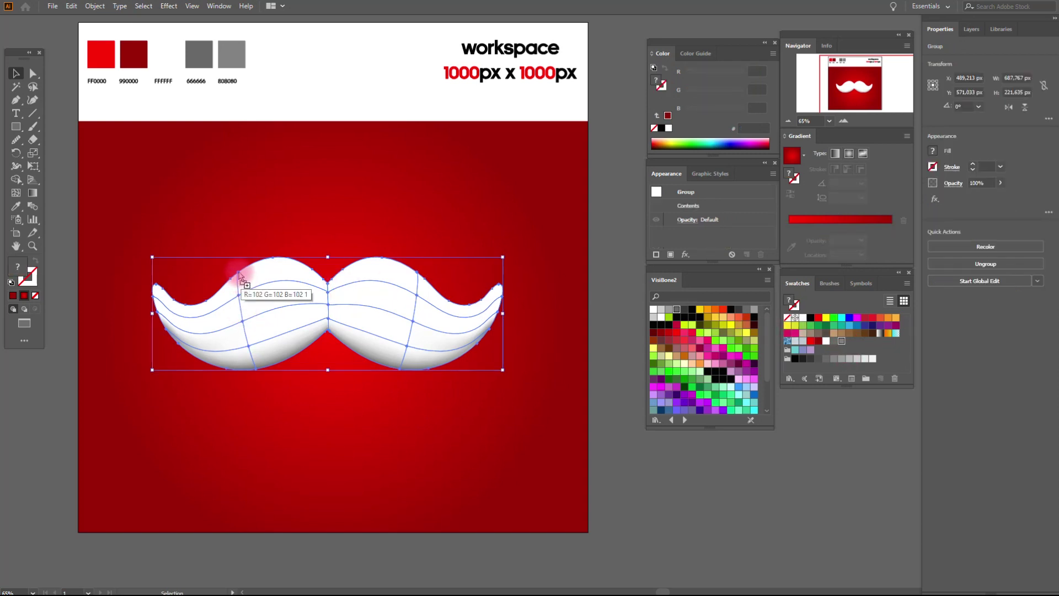
left_click_drag(240, 277, 237, 272)
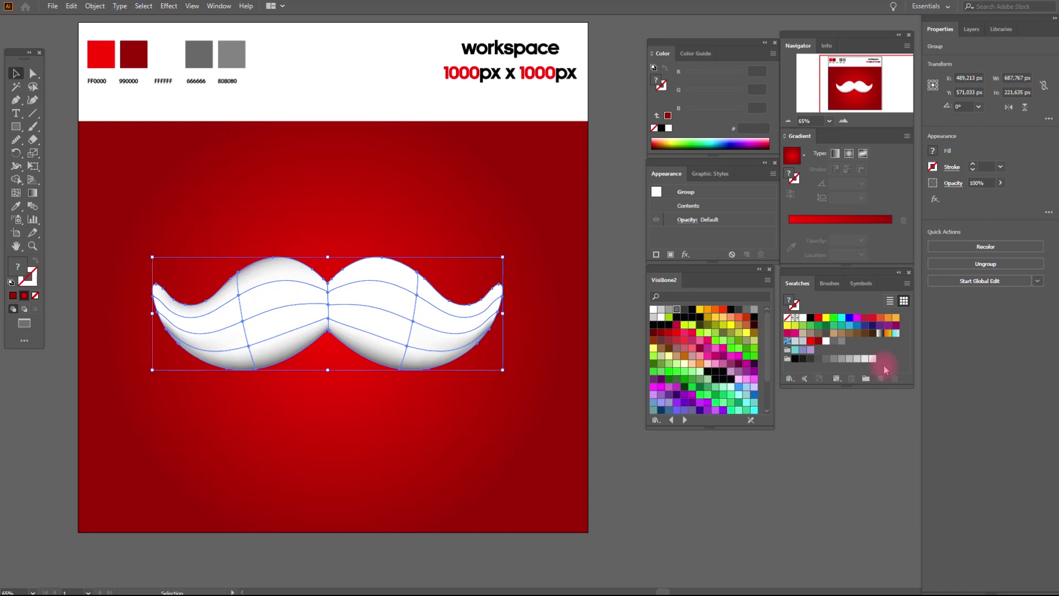
left_click_drag(842, 341, 588, 289)
left_click_drag(417, 274, 418, 273)
left_click(614, 304)
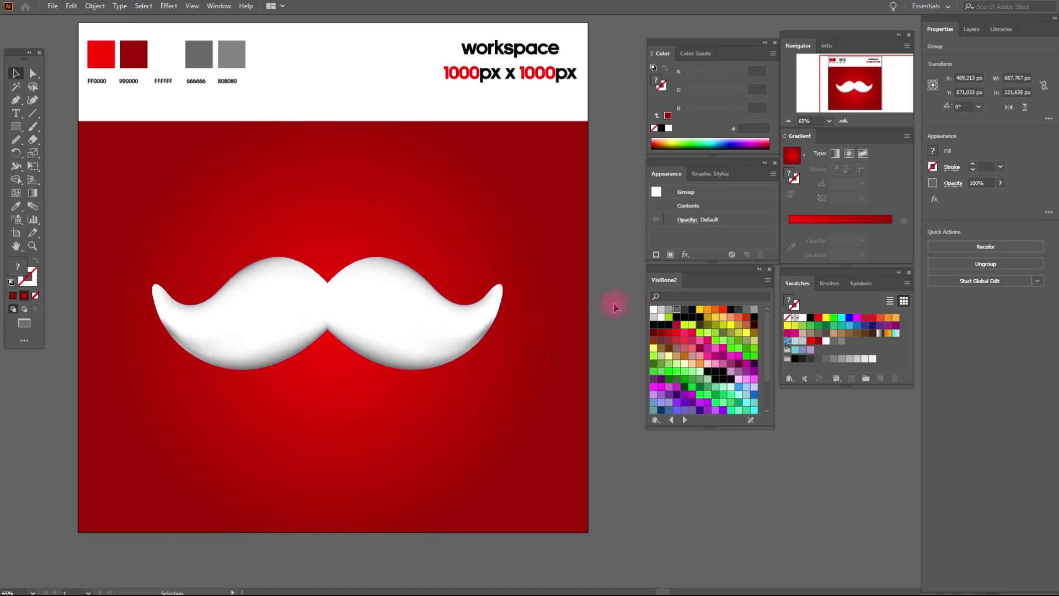
Duplicate the mustache in place and send the copy behind the original.
left_click(16, 77)
left_click(414, 349)
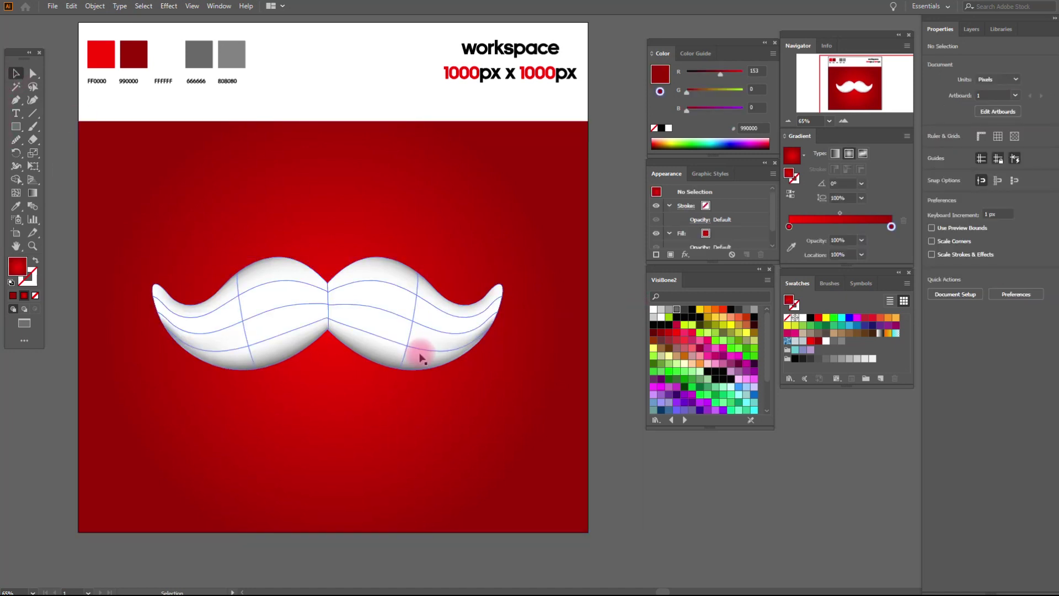
key("ctrl+c")
key("ctrl+f")
key("v")
right_click(414, 326)
mouse_move(478, 467)
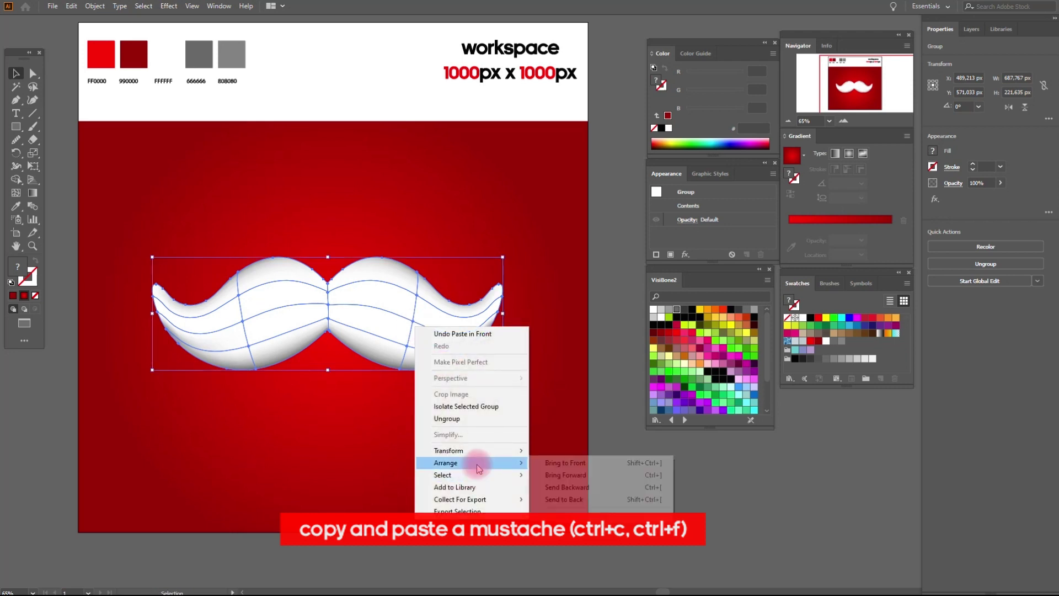
left_click(573, 487)
Nudge the copy down, fill it with grey 666666 and set its blend mode to Multiply.
left_click(442, 351)
key("Down")
key("Down")
key("Down")
key("Down")
key("Down")
key("Down")
key("Down")
key("Down")
key("Down")
key("Down")
key("Down")
key("Down")
key("Down")
key("Down")
key("Down")
key("Down")
key("Down")
key("Down")
key("Down")
key("Down")
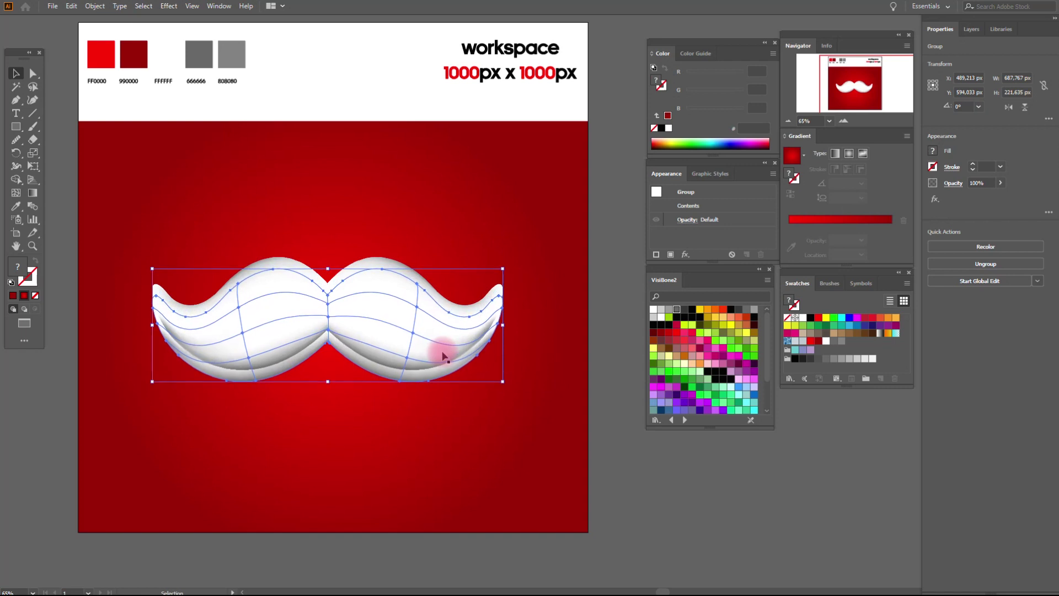
left_click(842, 343)
left_click(834, 341)
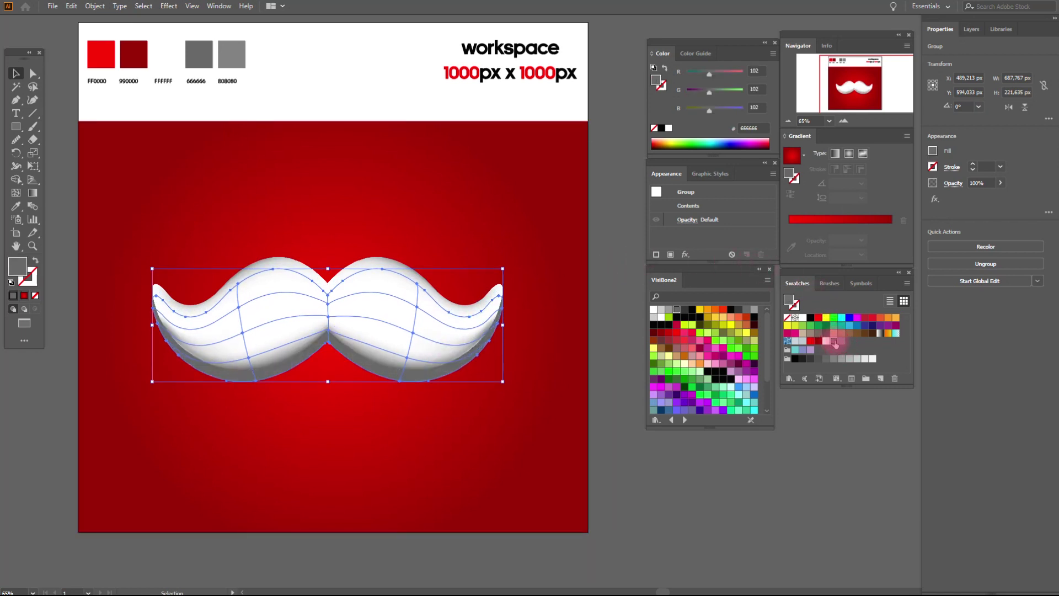
left_click(953, 183)
left_click(882, 203)
left_click(876, 238)
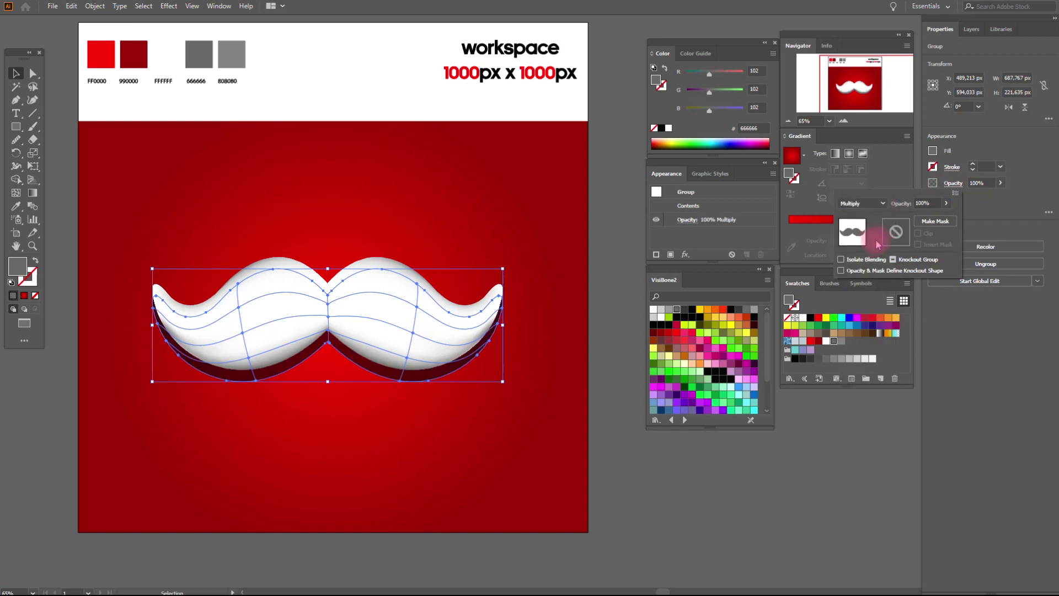
Apply a 9.2-pixel Gaussian Blur to the grey shadow copy.
left_click(174, 11)
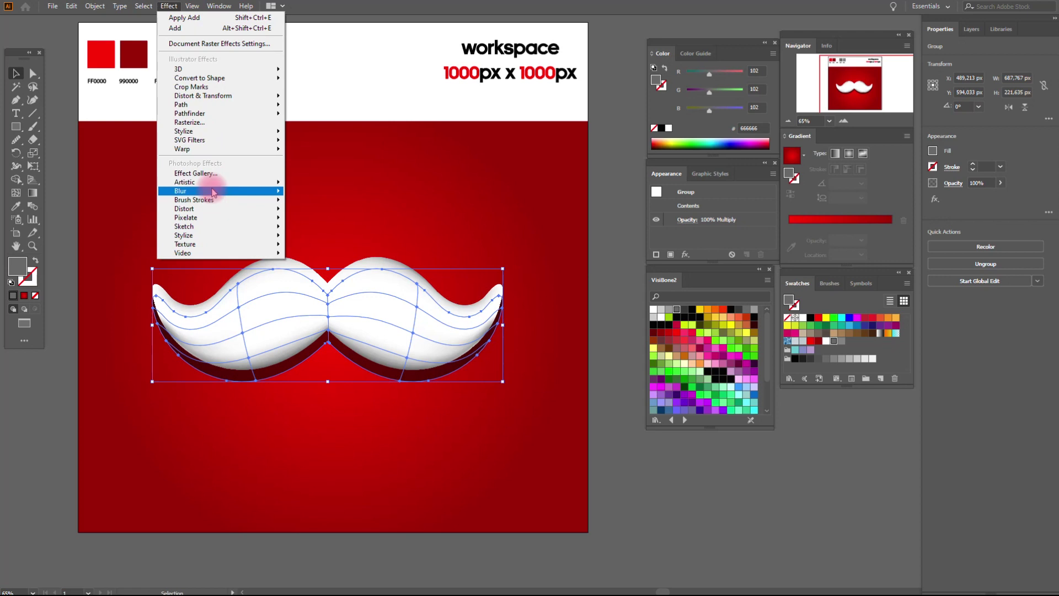
mouse_move(279, 193)
left_click(322, 192)
left_click(642, 297)
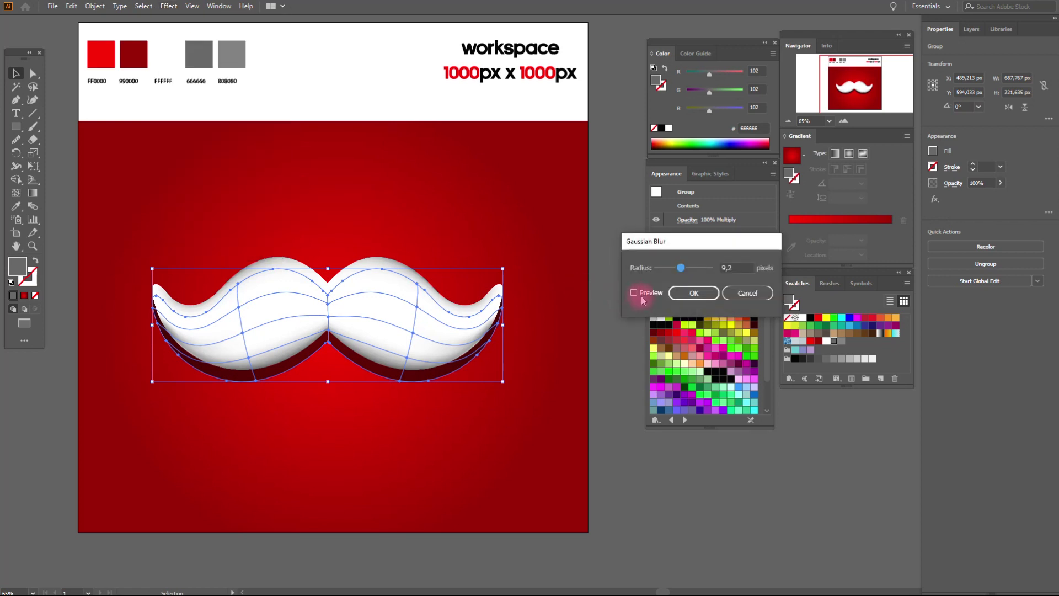
left_click(694, 293)
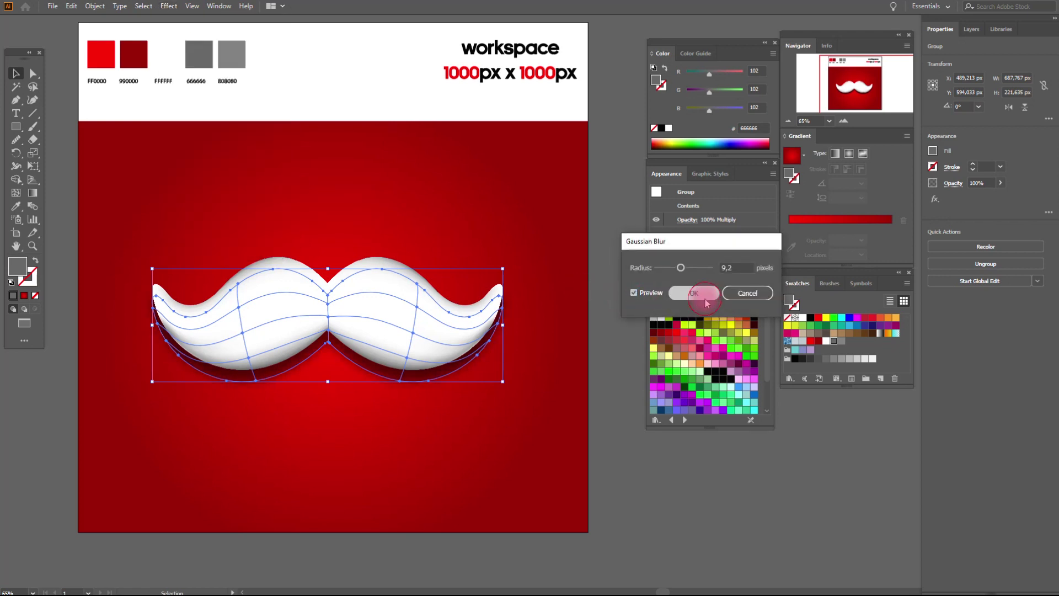
Check the blurred result and nudge the shadow a few pixels lower.
left_click(630, 305)
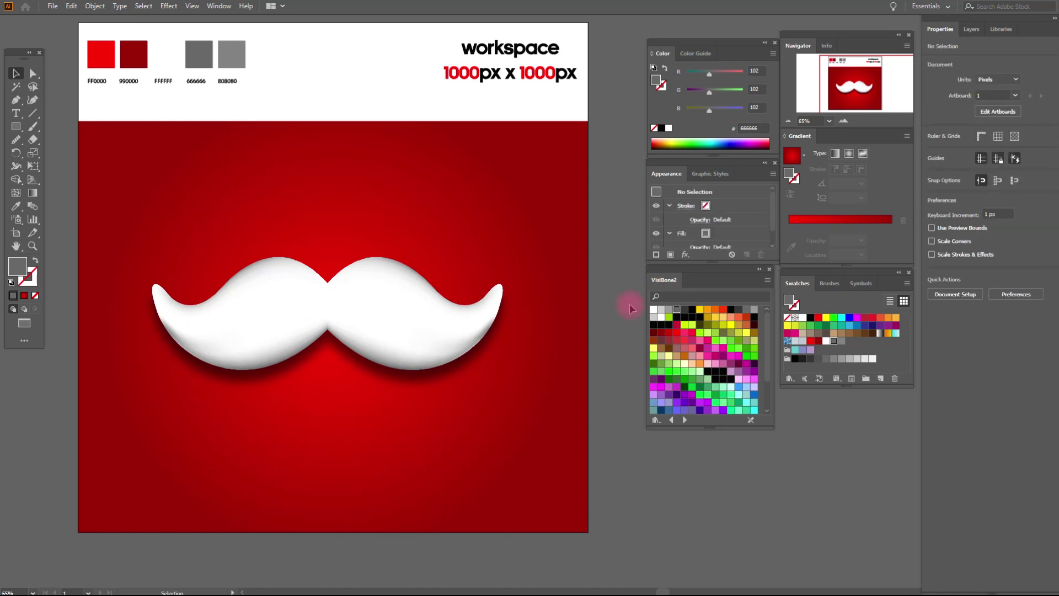
left_click(426, 389)
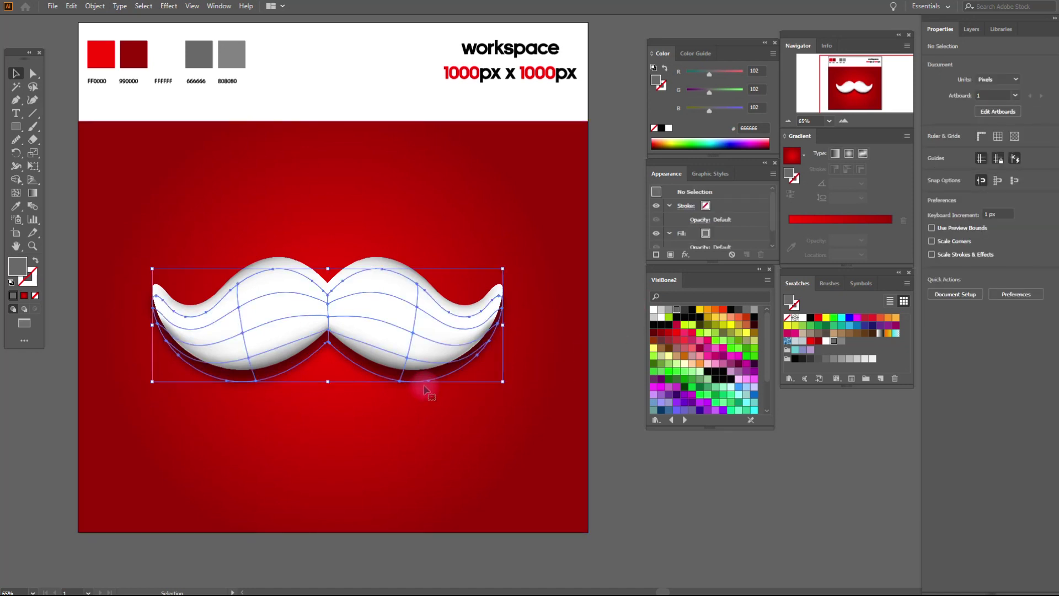
key("Down")
key("Down")
key("Down")
key("Down")
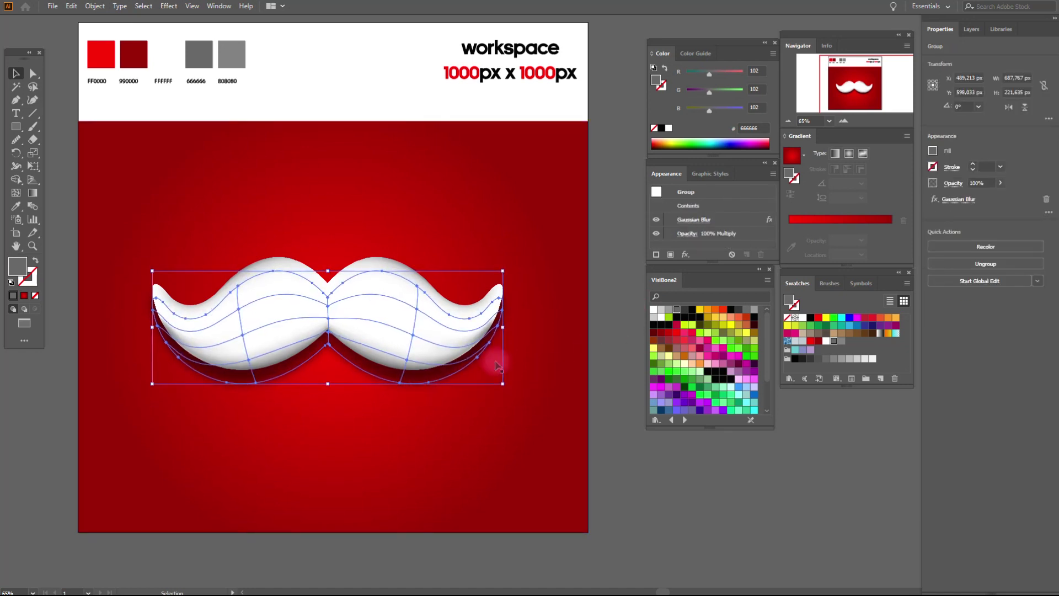
left_click(503, 414)
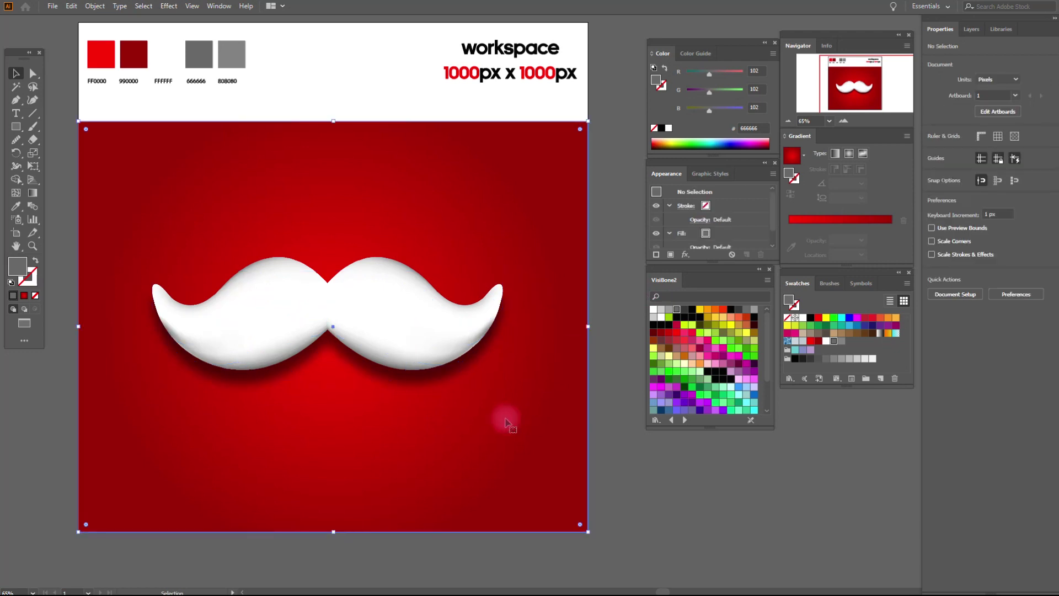
Drag the red radial gradient's centre upward so the glow sits behind the mustache.
left_click(34, 193)
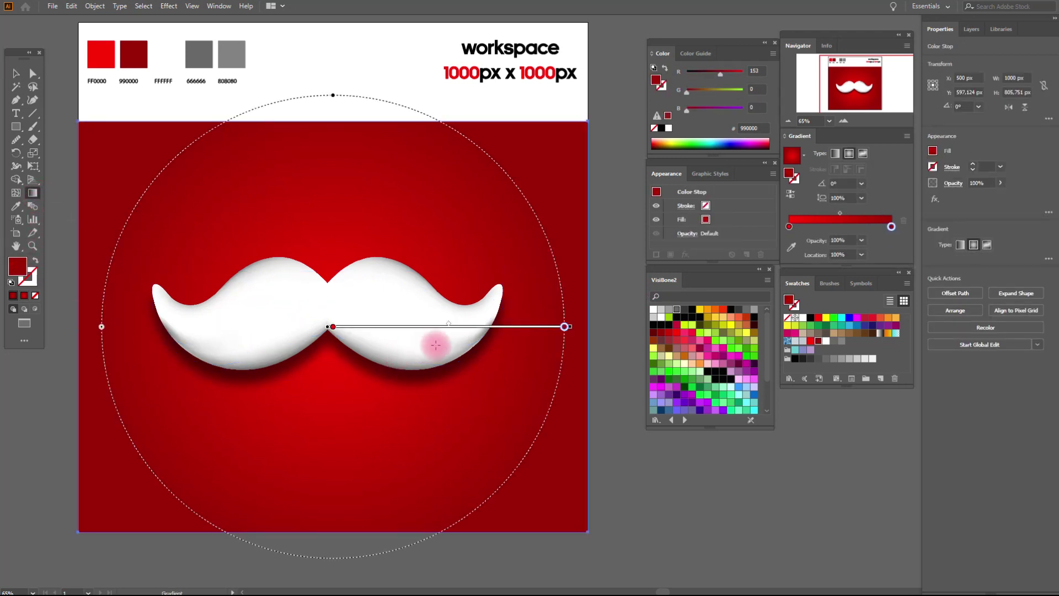
left_click_drag(518, 330, 511, 305)
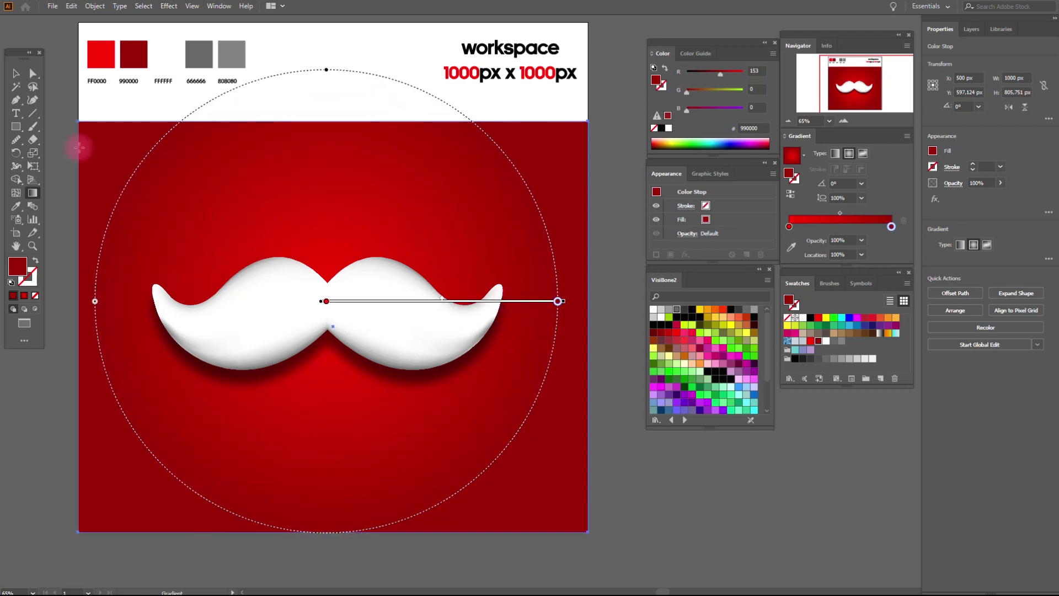
left_click(16, 73)
left_click(631, 252)
left_click(366, 277)
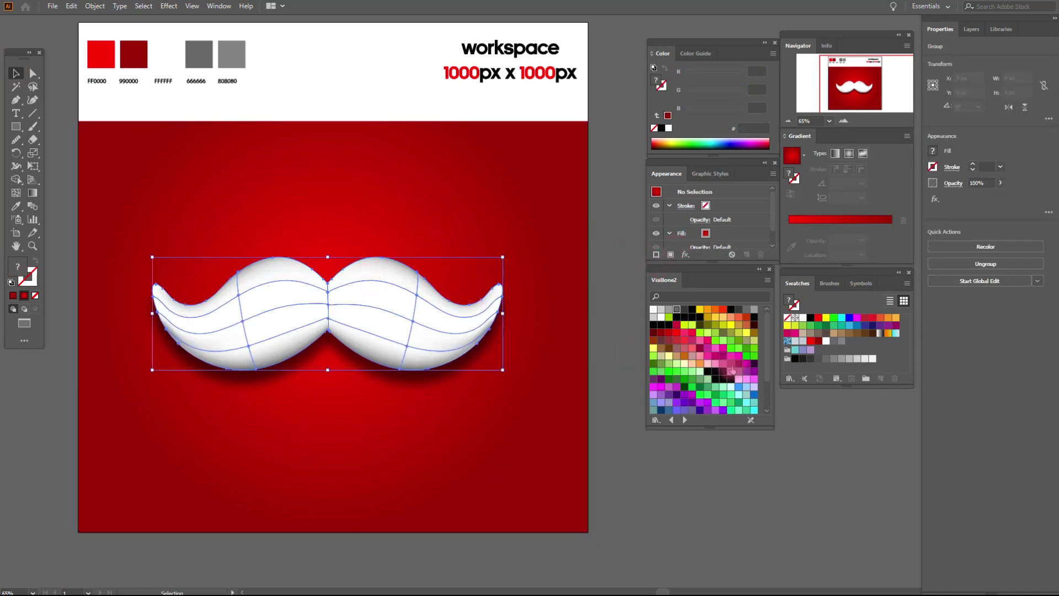
left_click(832, 352)
left_click(415, 270)
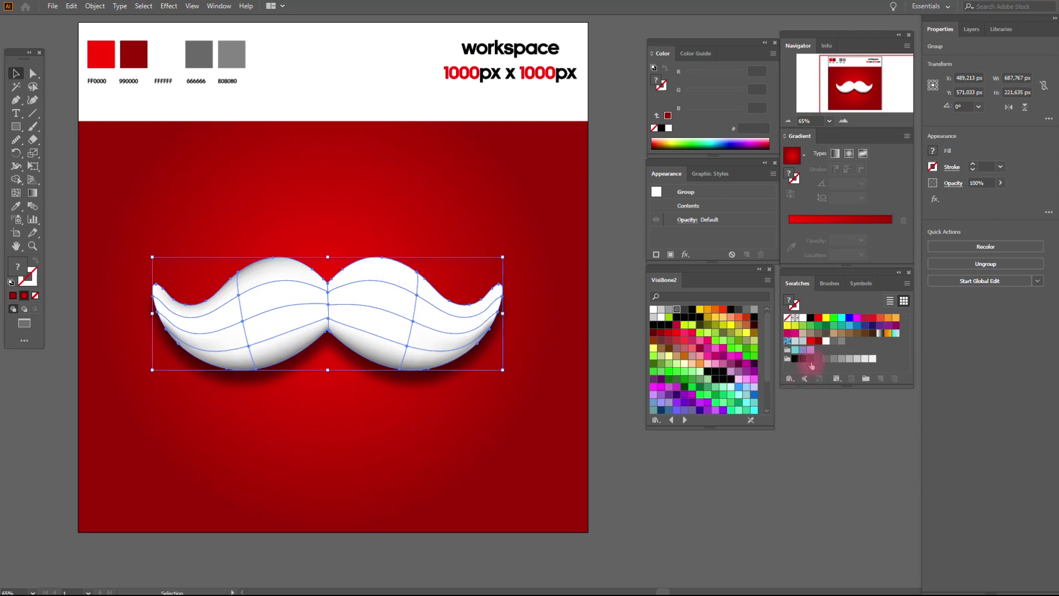
left_click(845, 351)
left_click(238, 274)
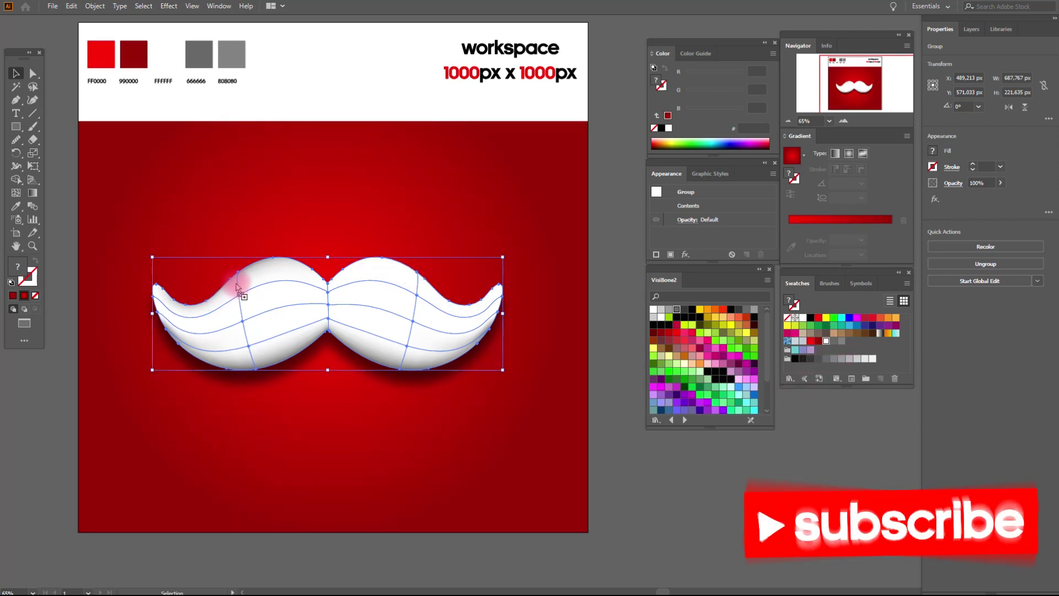
left_click(624, 288)
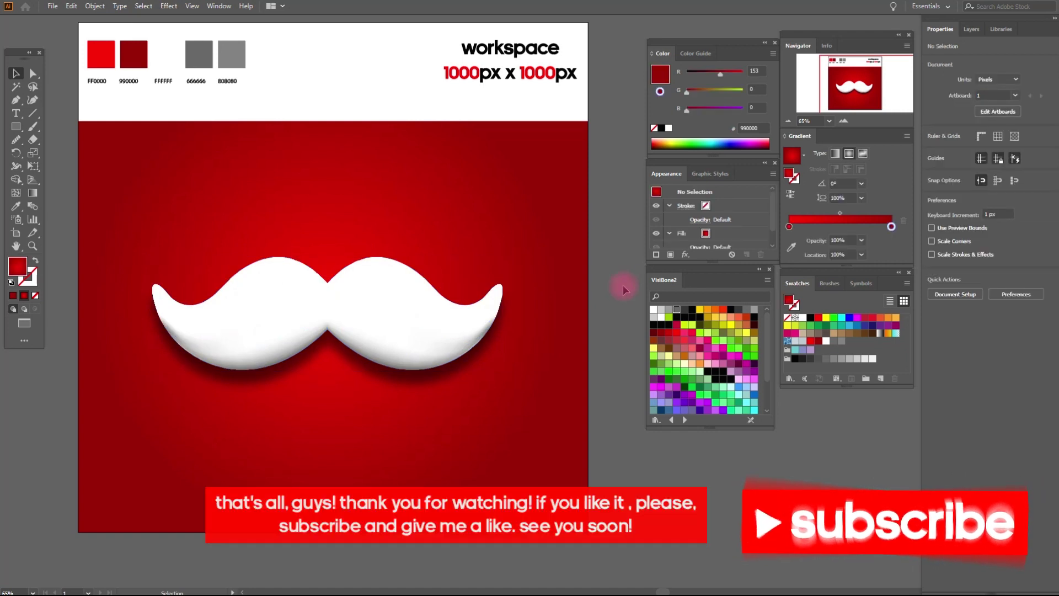